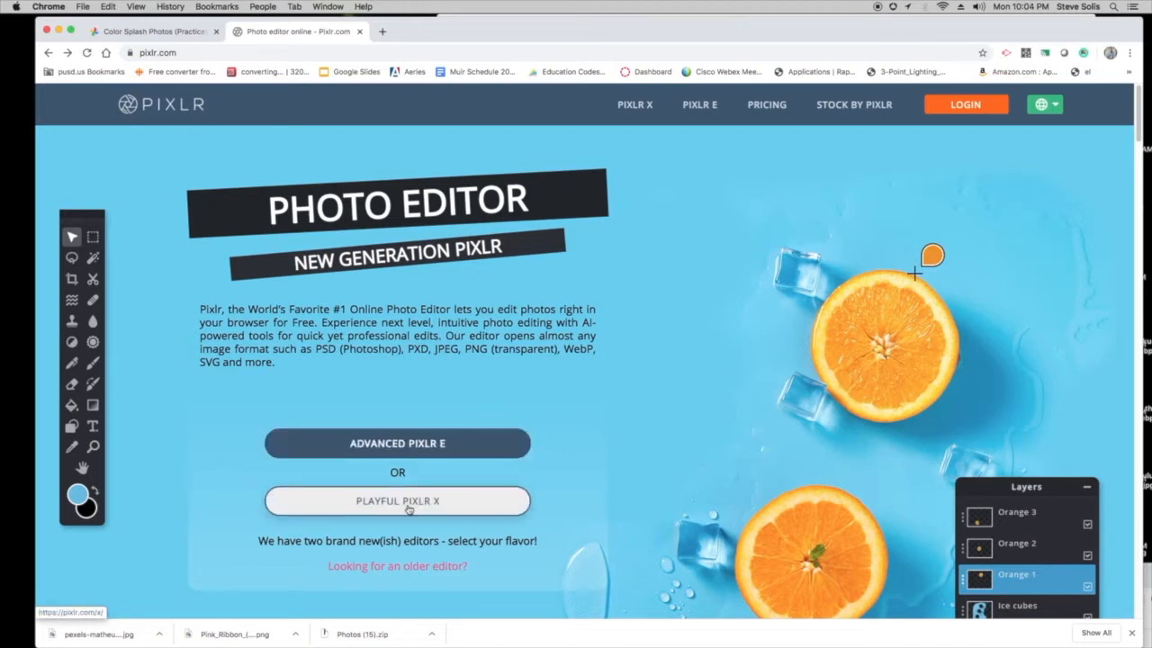
Step: Start the advanced Pixlr E editor and open Girl-by-water-392283.jpg from the Photos (15) folder
left_click(415, 452)
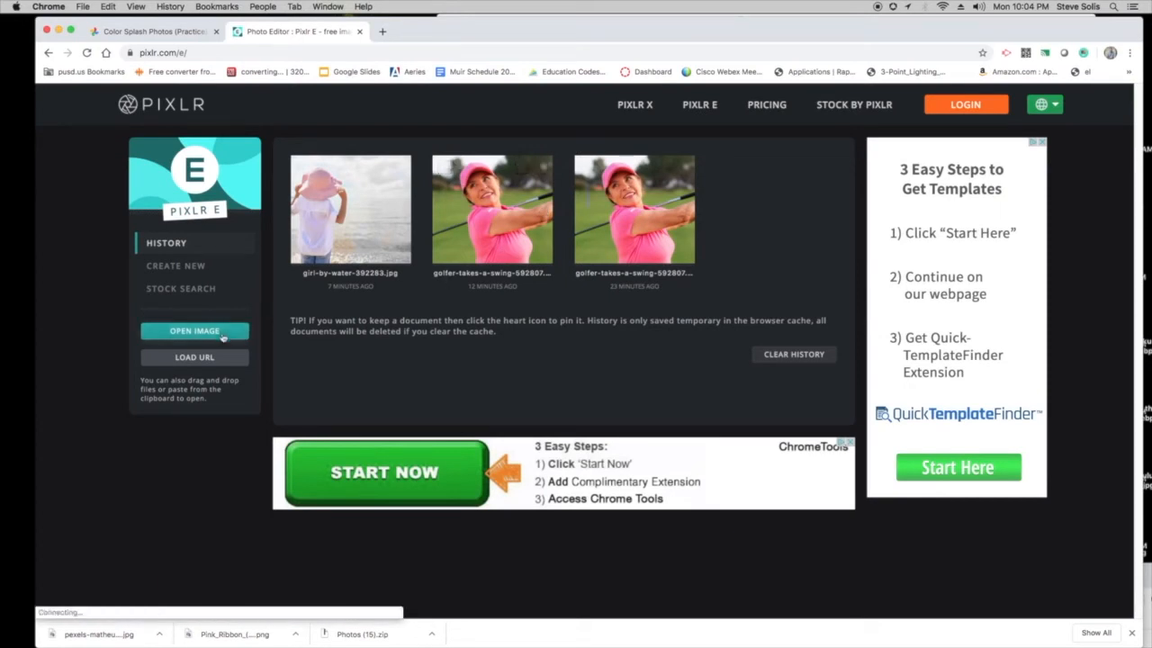
left_click(223, 335)
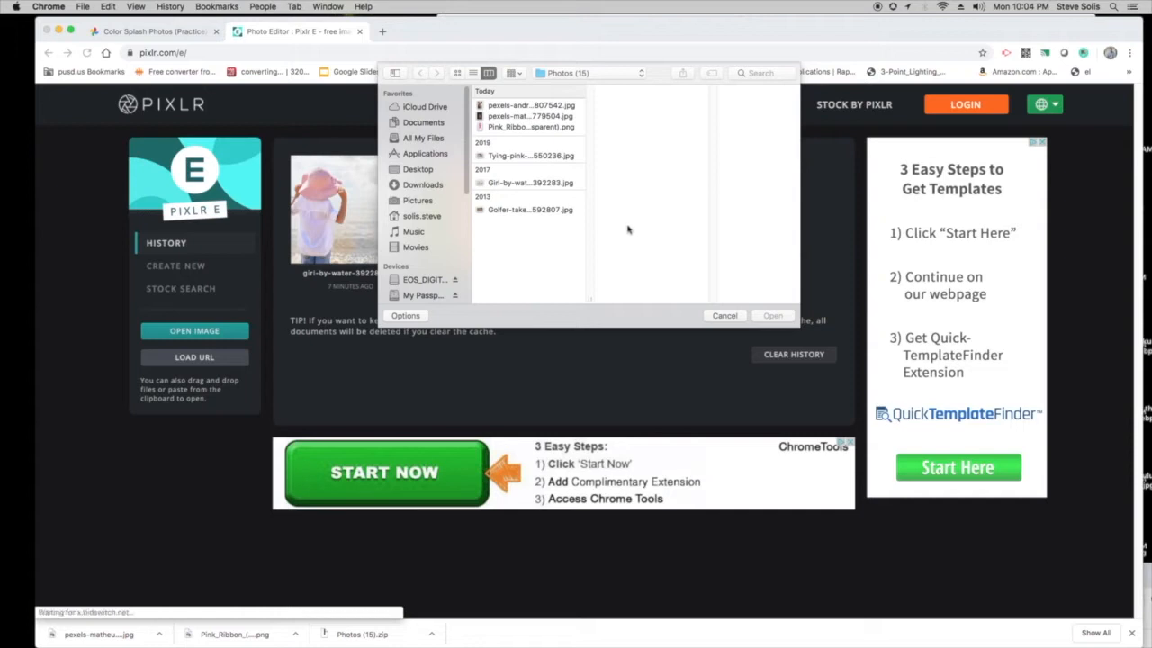
left_click(517, 183)
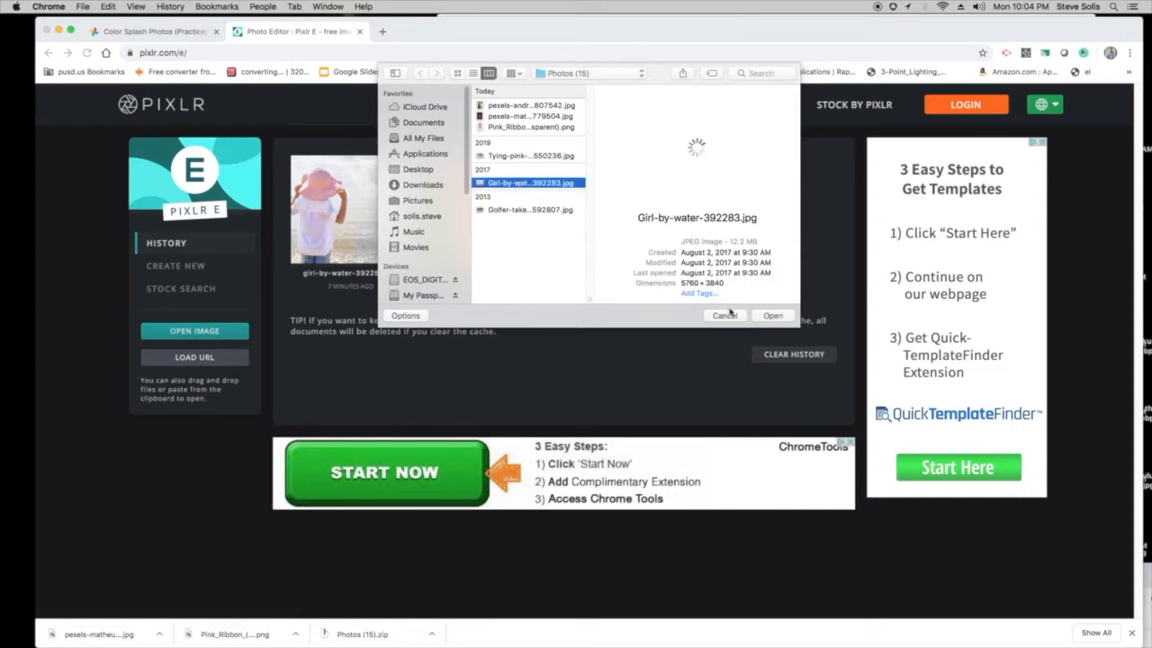
left_click(774, 317)
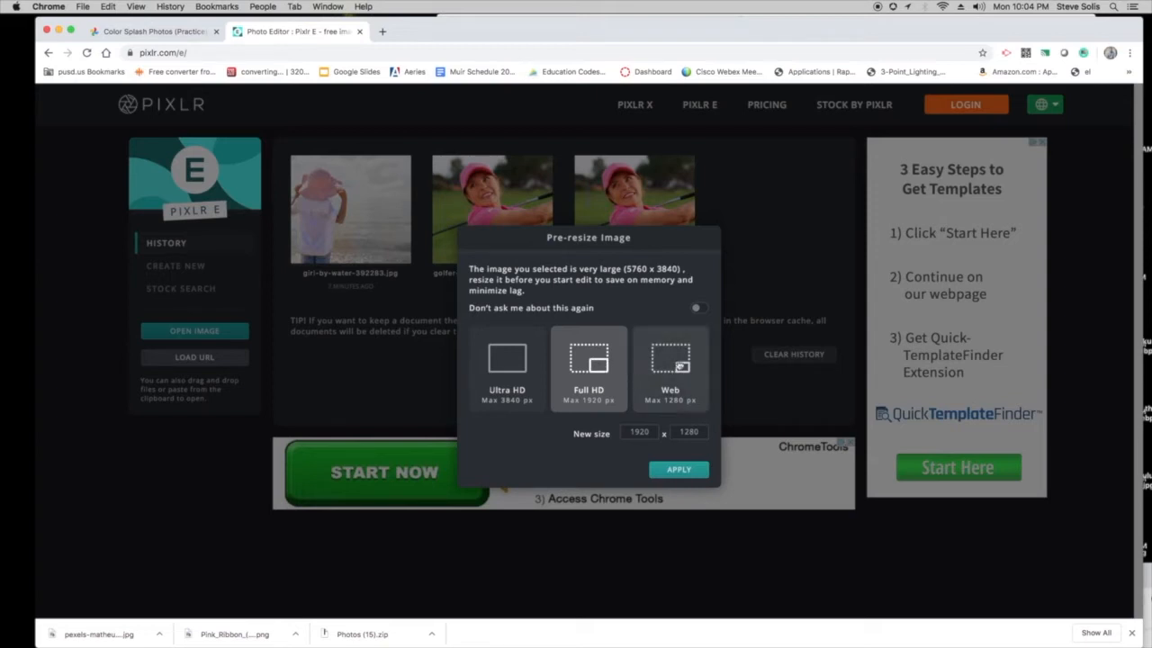
Step: Pre-resize the image to the Web preset, 1280 x 853 px
left_click(678, 359)
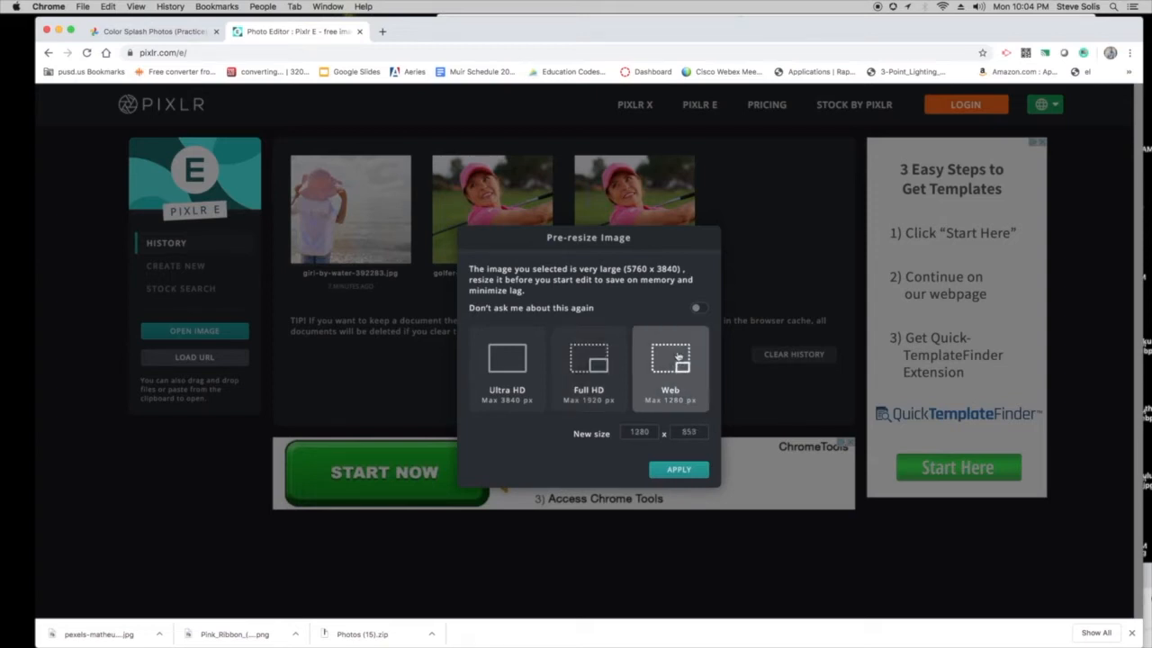
left_click(695, 476)
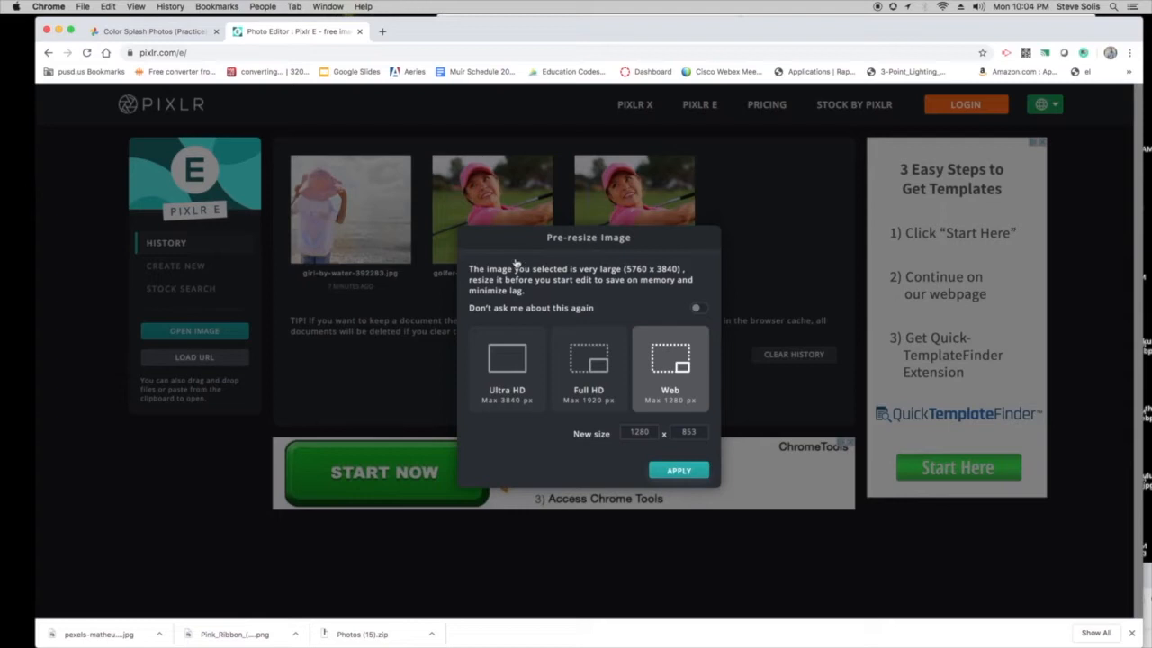
left_click(677, 471)
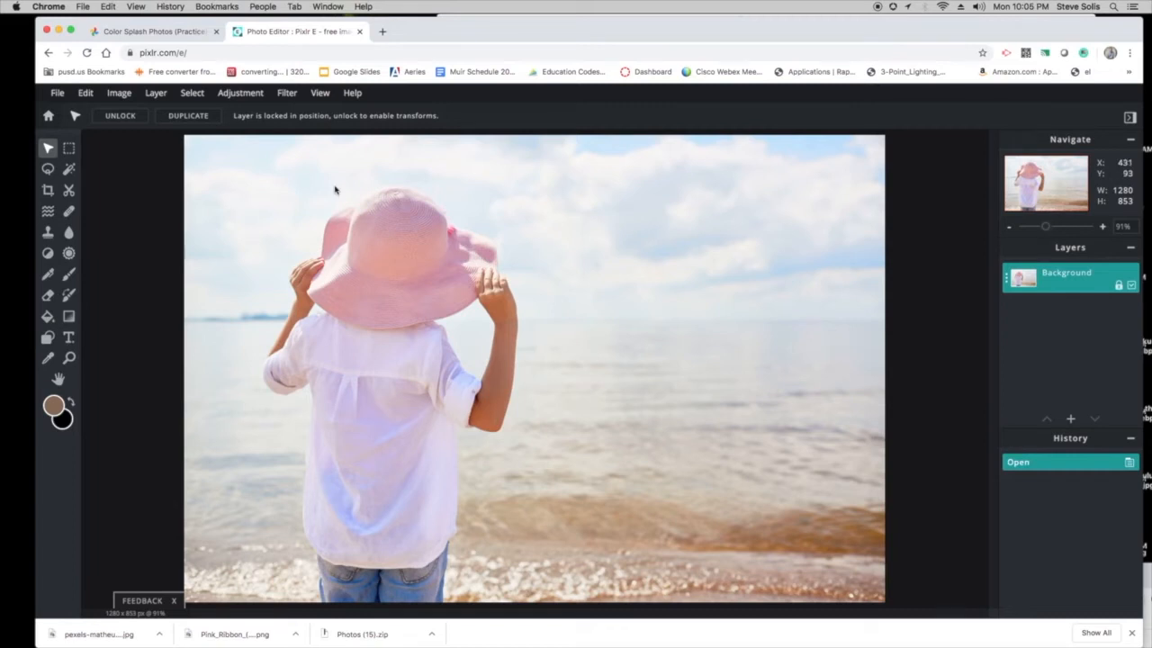
Step: Activate the Sponge tool and enlarge its brush to about 253 px
left_click(69, 254)
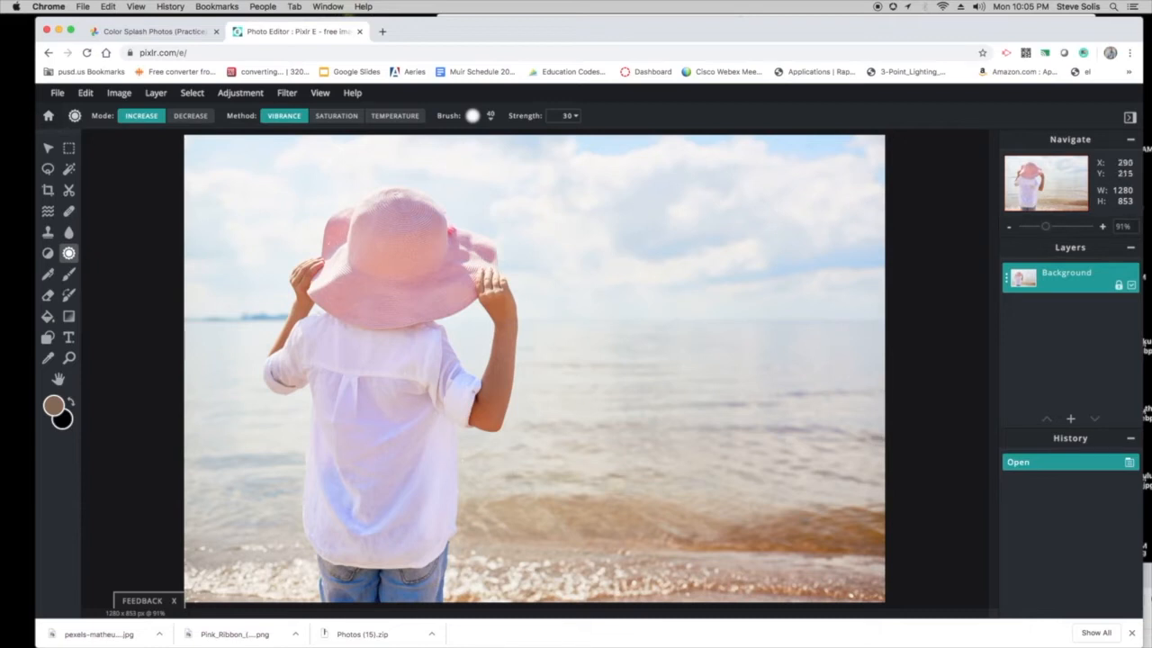
left_click(490, 139)
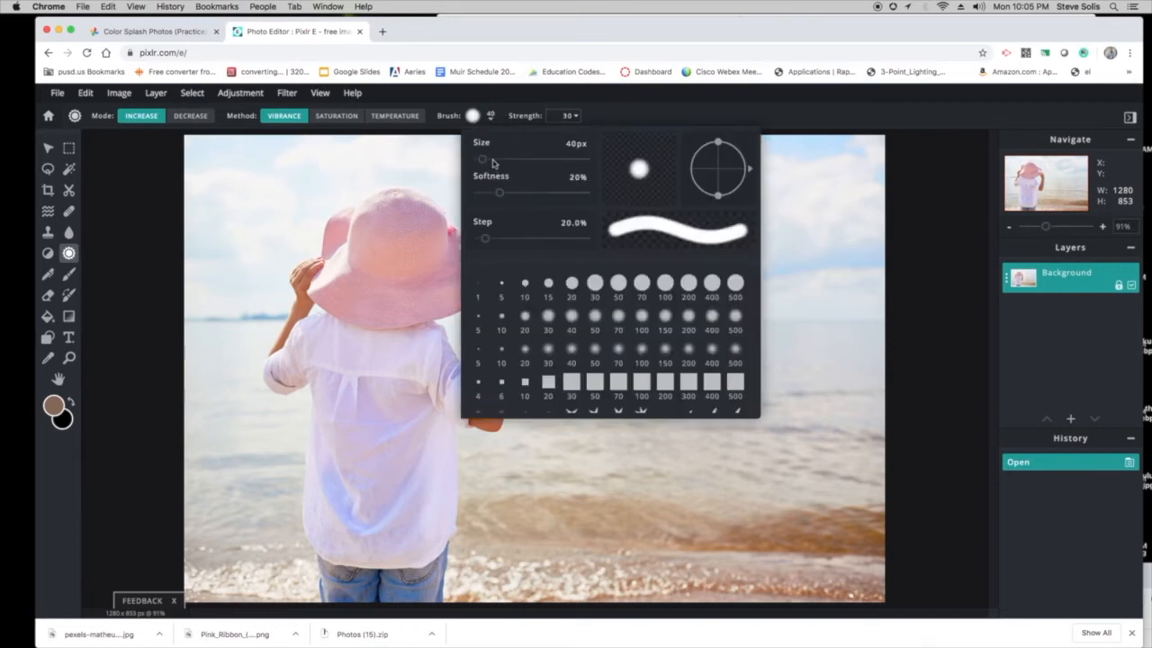
mouse_move(483, 160)
left_mouse_down()
mouse_move(520, 159)
mouse_move(504, 159)
left_mouse_up()
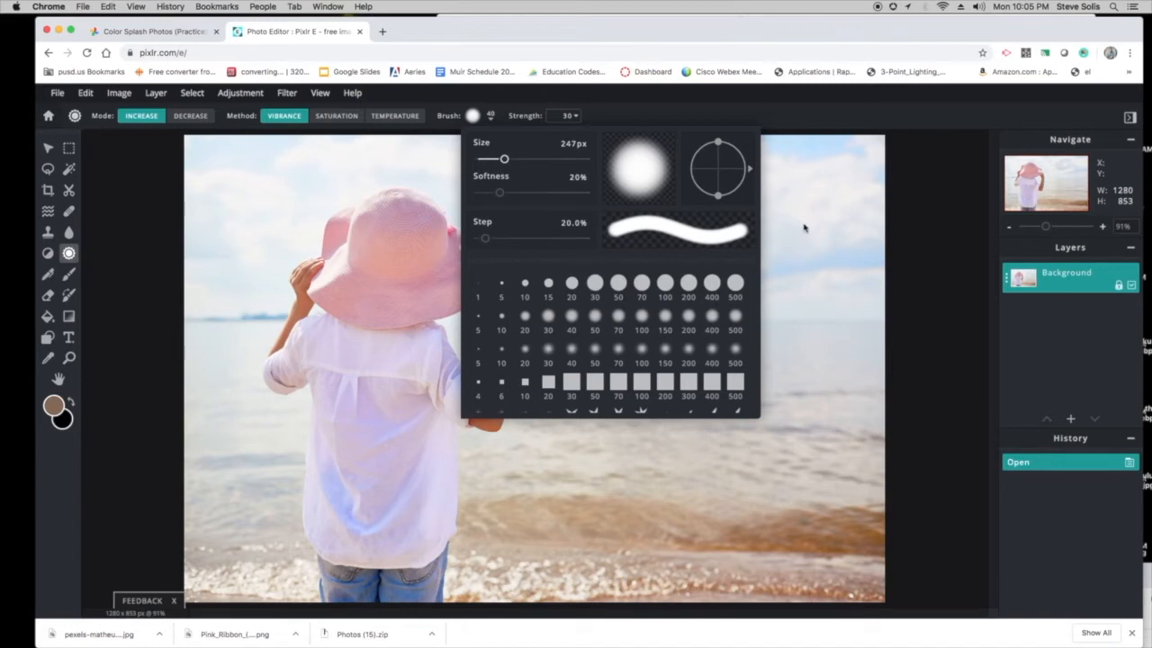
left_click_drag(504, 159, 505, 159)
left_click(717, 510)
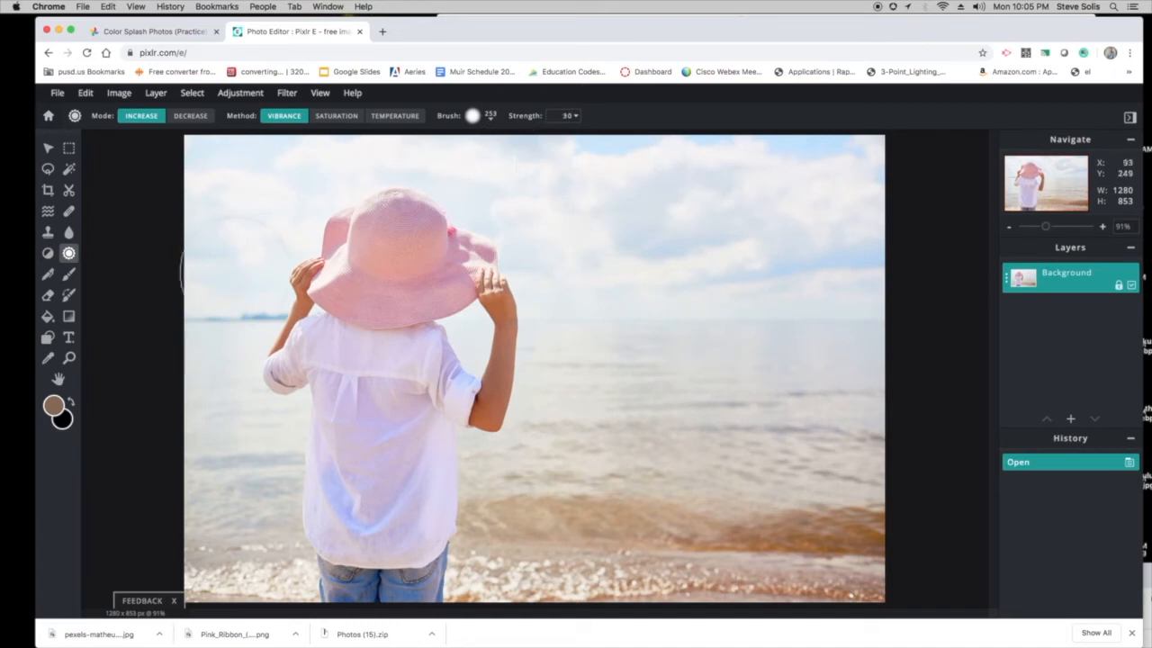
Step: Set the sponge to decrease saturation at strength 100, including a short trial stroke in Vibrance over the sky near the horizon
left_click(198, 119)
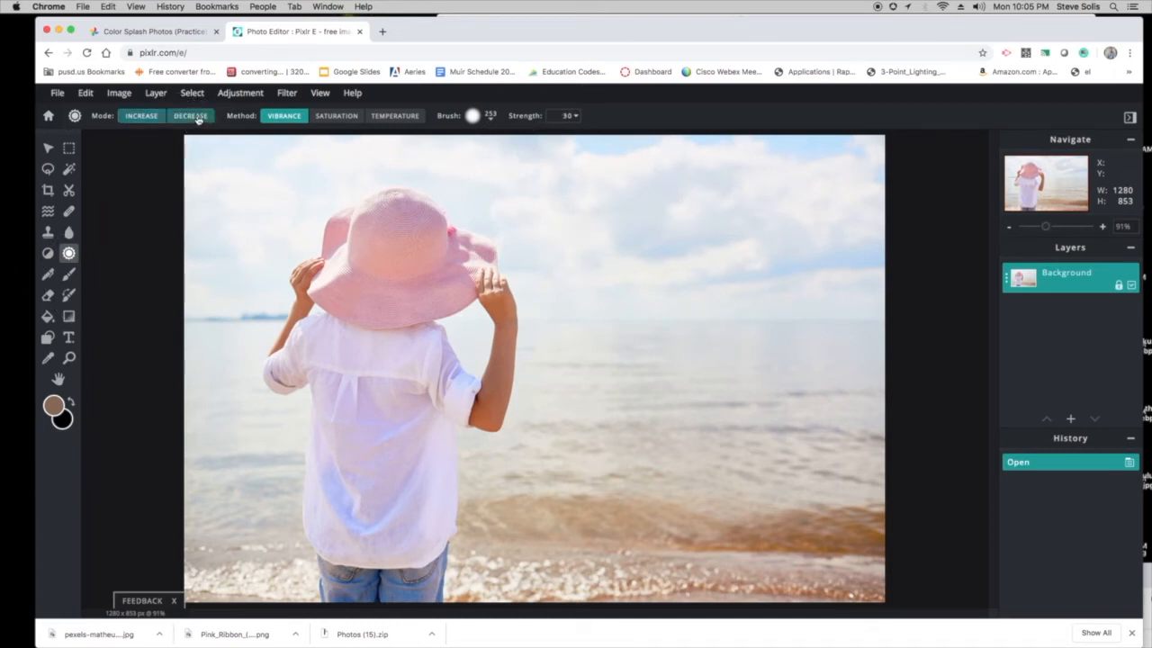
mouse_move(728, 282)
left_mouse_down()
mouse_move(745, 313)
mouse_move(754, 281)
left_mouse_up()
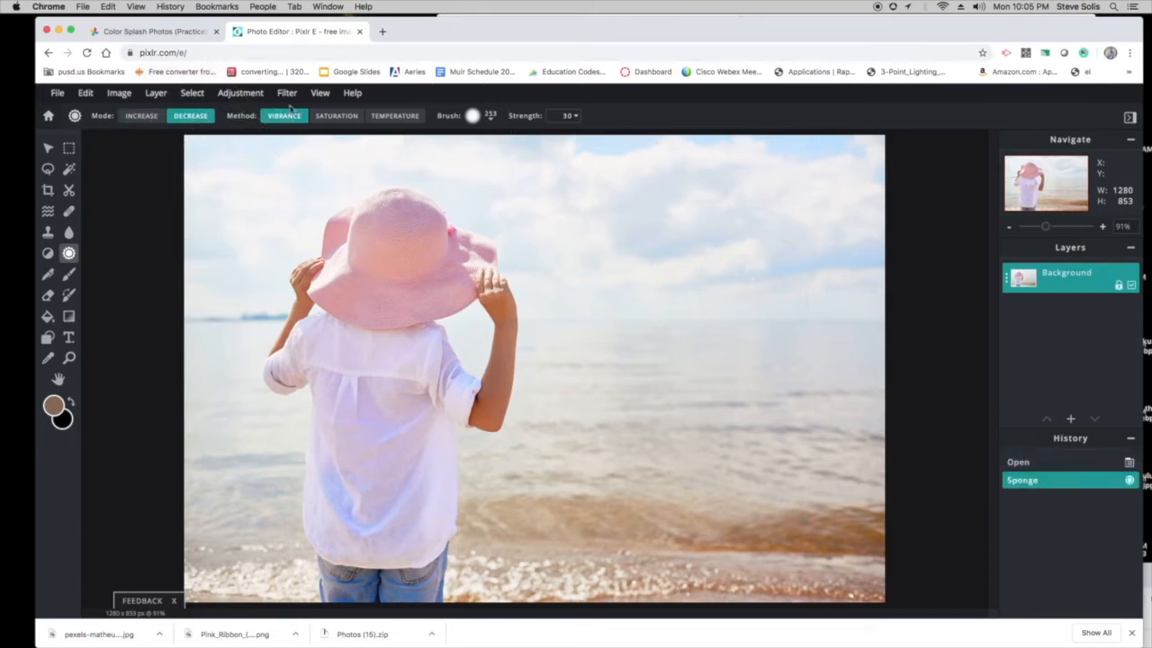
left_click(335, 118)
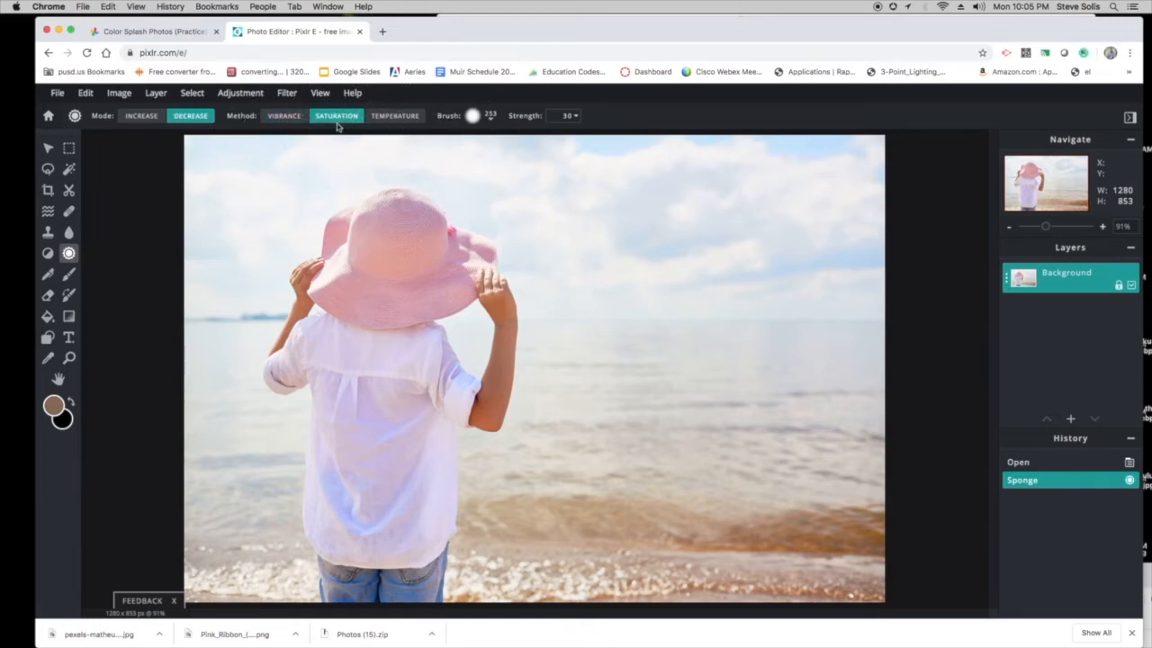
left_click(569, 116)
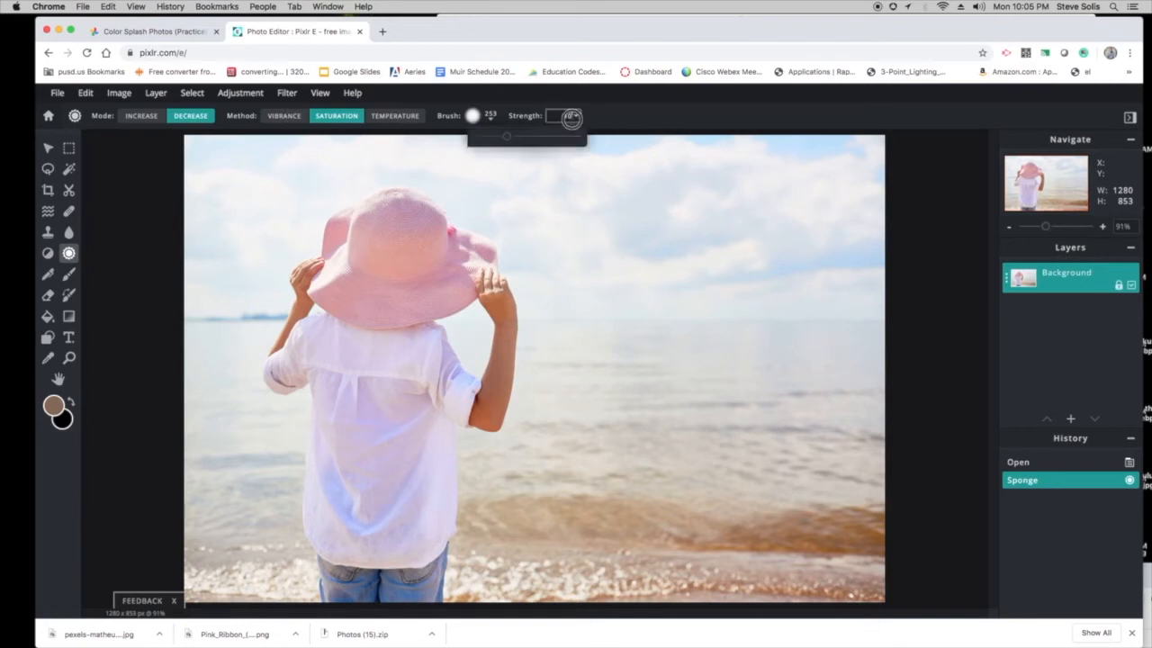
left_click_drag(505, 146, 594, 137)
Step: Reduce the sponge brush size to about 180 px
left_click(486, 116)
left_click(491, 118)
left_click(490, 118)
left_click(491, 119)
left_click(473, 116)
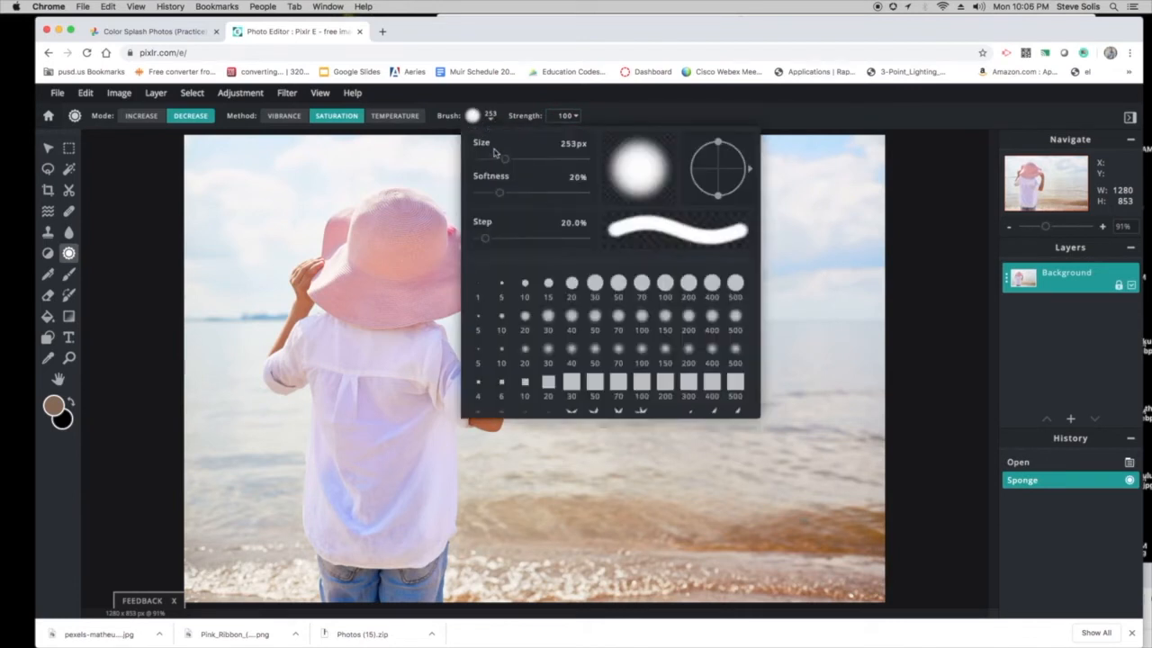
left_click_drag(501, 161, 498, 159)
left_click(789, 282)
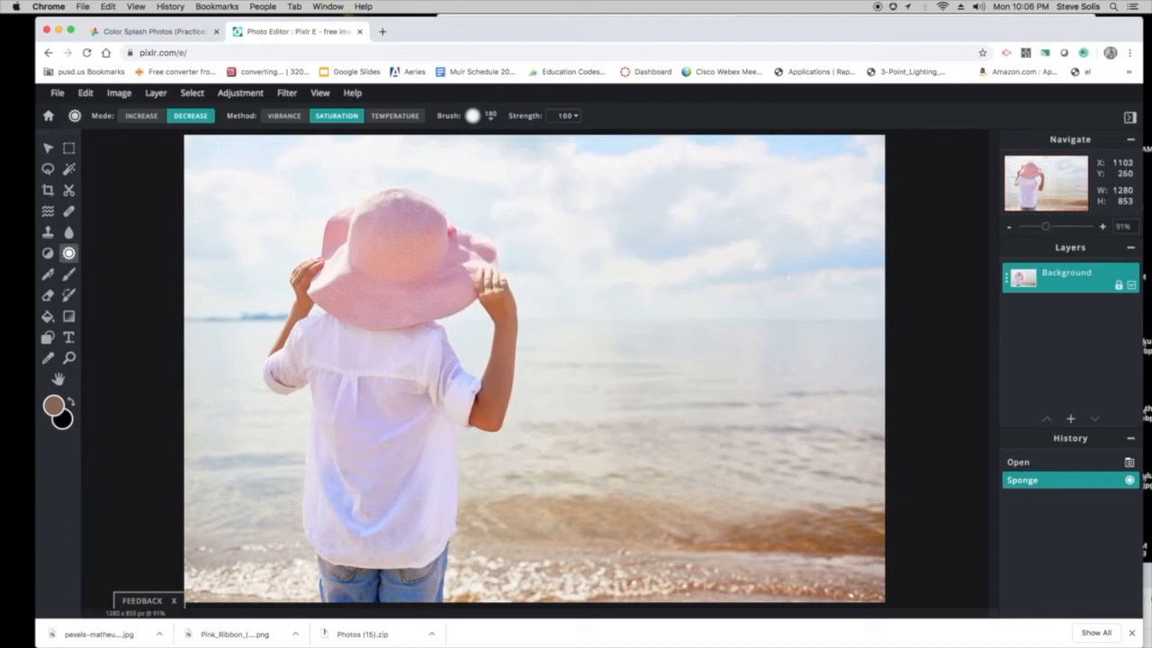
Step: Sponge the colour out of the sky, sea, shirt, jeans and arms, leaving the pink hat coloured
mouse_move(851, 135)
left_mouse_down()
mouse_move(837, 237)
mouse_move(873, 640)
mouse_move(810, 501)
mouse_move(762, 563)
mouse_move(771, 607)
mouse_move(727, 529)
left_mouse_up()
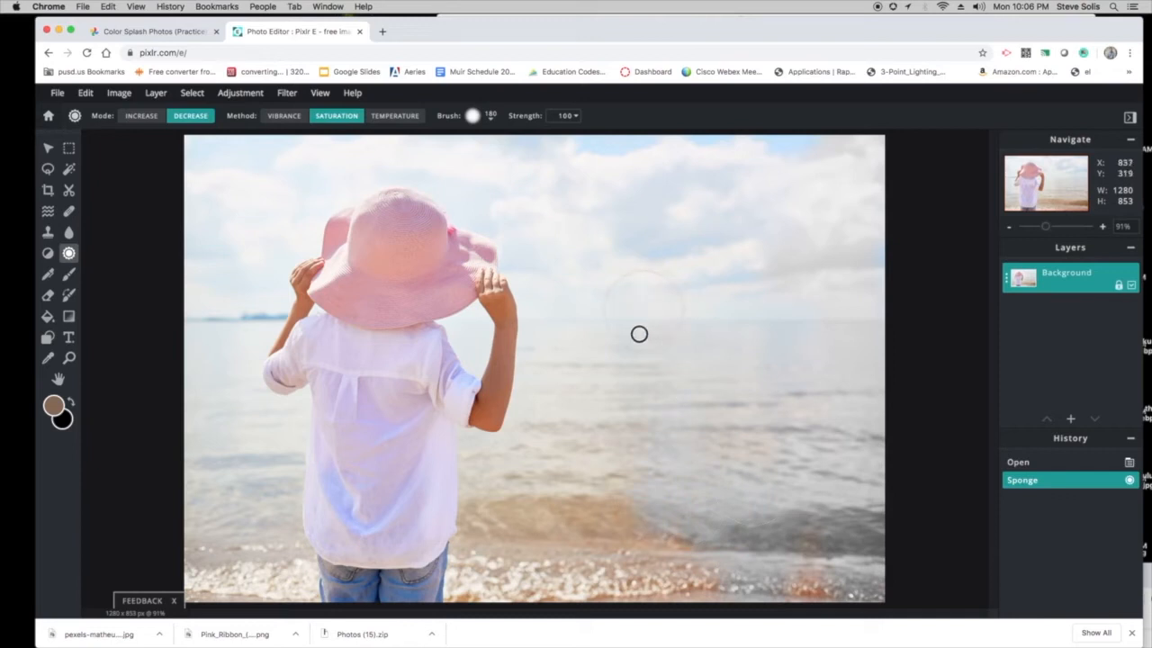
mouse_move(626, 622)
left_mouse_down()
mouse_move(738, 517)
mouse_move(966, 556)
mouse_move(952, 569)
mouse_move(794, 573)
mouse_move(738, 552)
mouse_move(705, 521)
mouse_move(579, 561)
mouse_move(631, 542)
left_mouse_up()
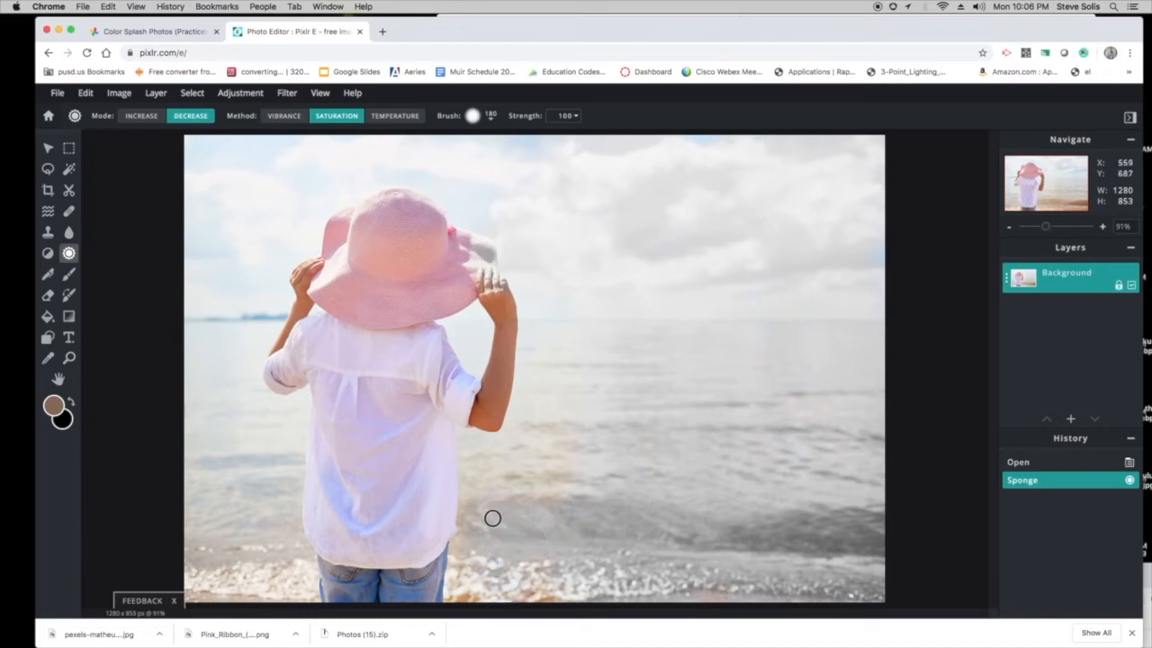
mouse_move(376, 540)
left_mouse_down()
mouse_move(371, 483)
mouse_move(340, 526)
mouse_move(277, 524)
mouse_move(347, 421)
left_mouse_up()
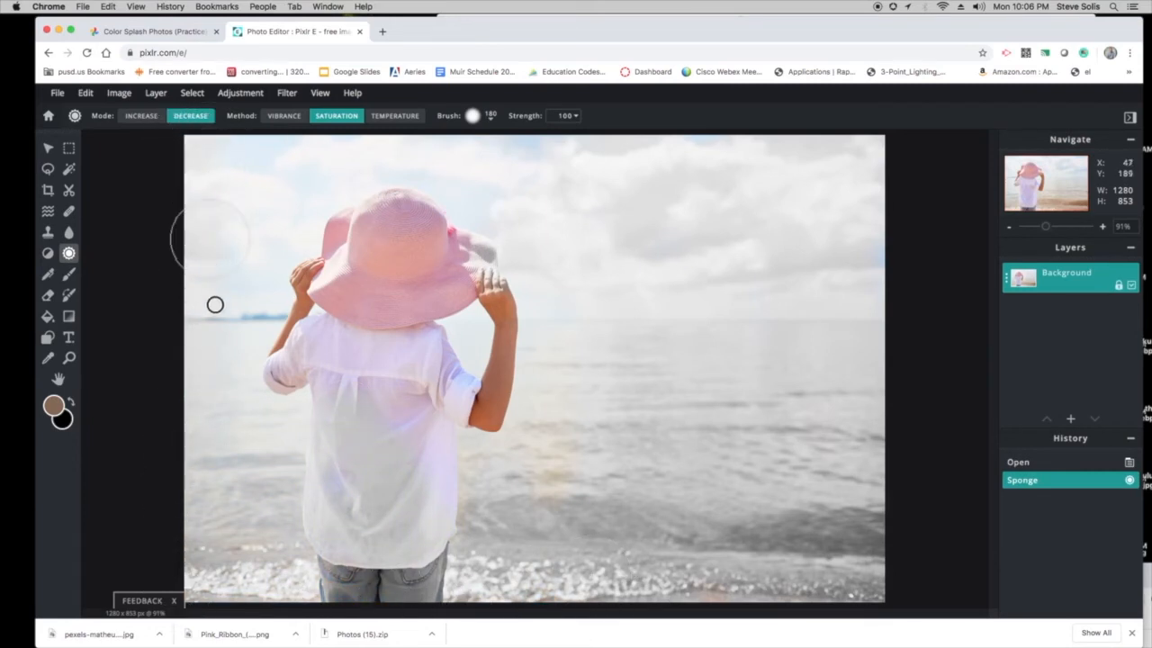
left_click_drag(248, 232, 260, 206)
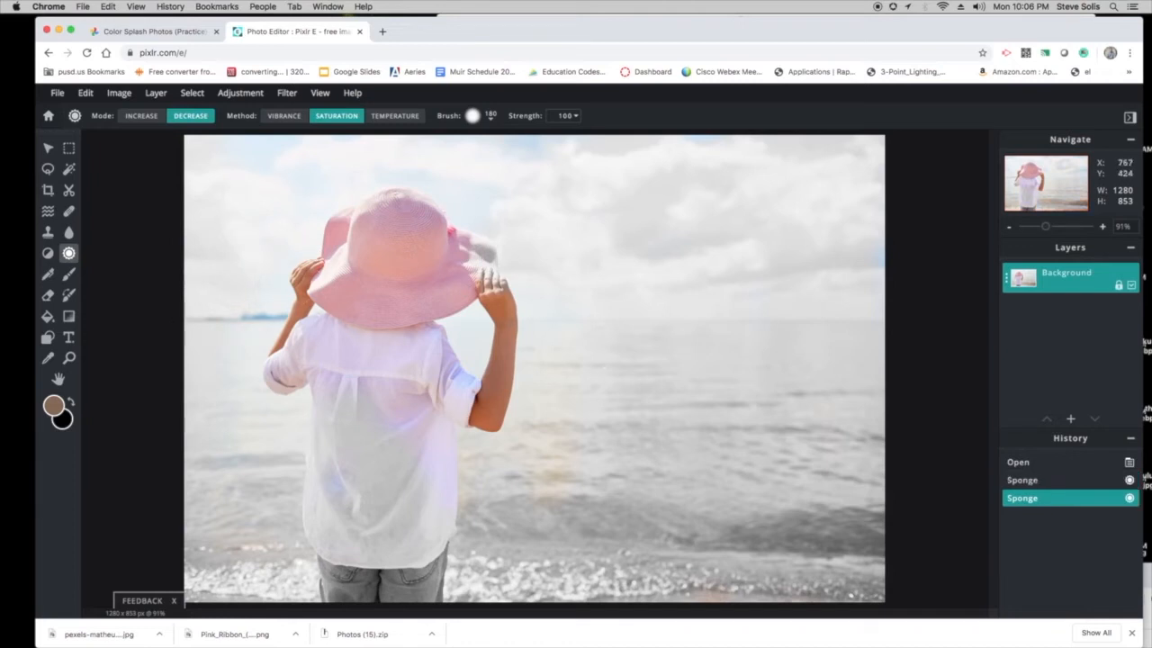
mouse_move(494, 343)
left_mouse_down()
mouse_move(482, 459)
mouse_move(503, 427)
mouse_move(432, 386)
mouse_move(389, 393)
mouse_move(277, 375)
mouse_move(414, 377)
mouse_move(460, 400)
mouse_move(447, 452)
mouse_move(322, 416)
mouse_move(297, 391)
mouse_move(257, 325)
left_mouse_up()
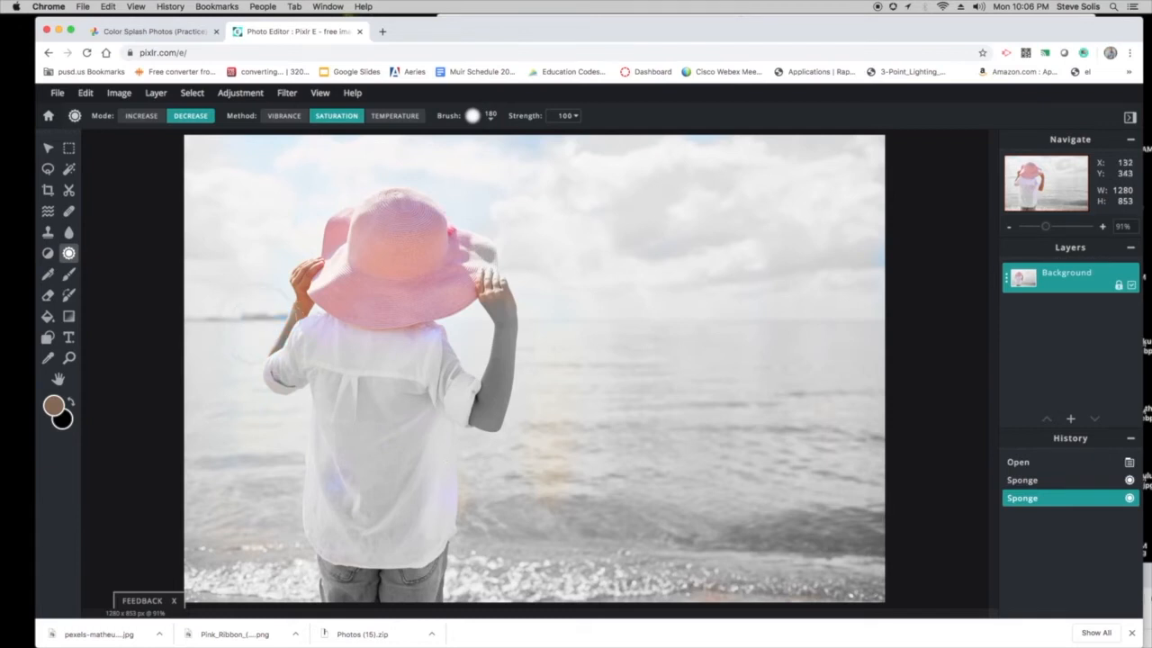
left_click(257, 325)
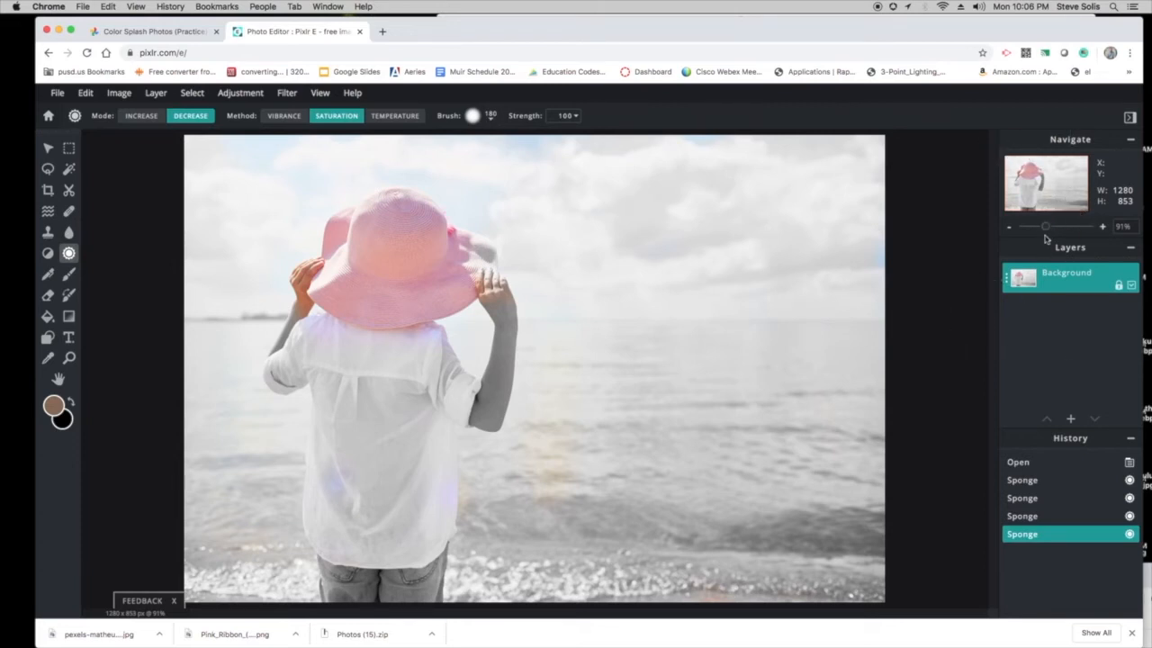
Step: Set the sponge brush size to 30 px for detailed work around the hat
left_click_drag(1047, 234, 1054, 232)
left_click_drag(993, 266, 992, 194)
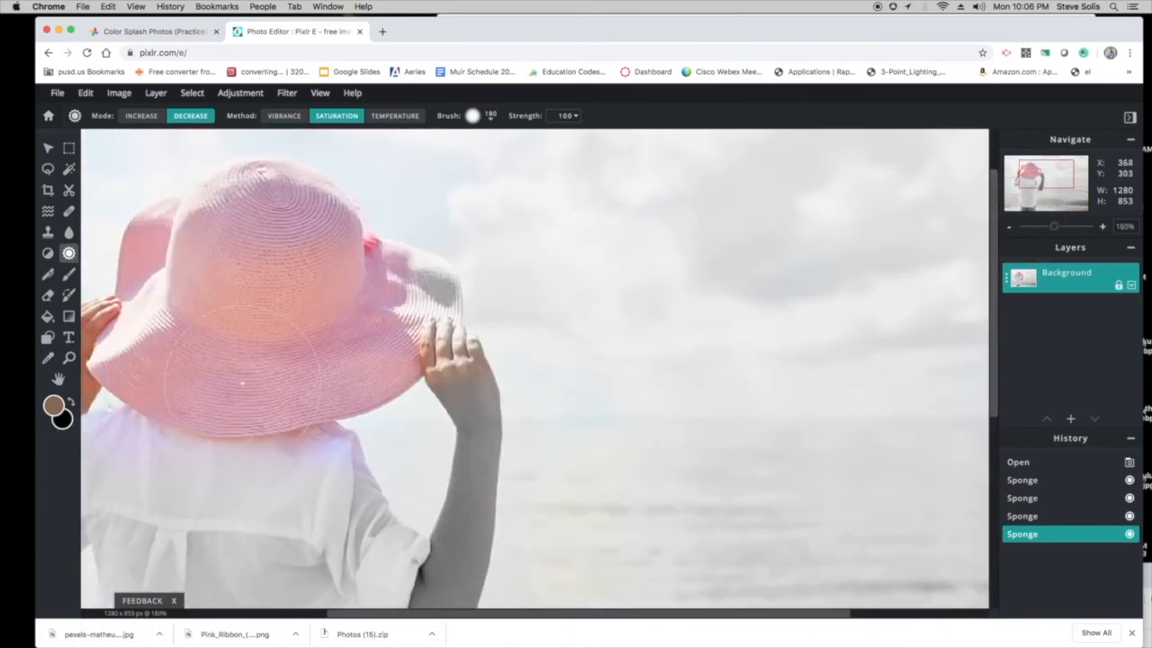
left_click_drag(342, 615, 228, 622)
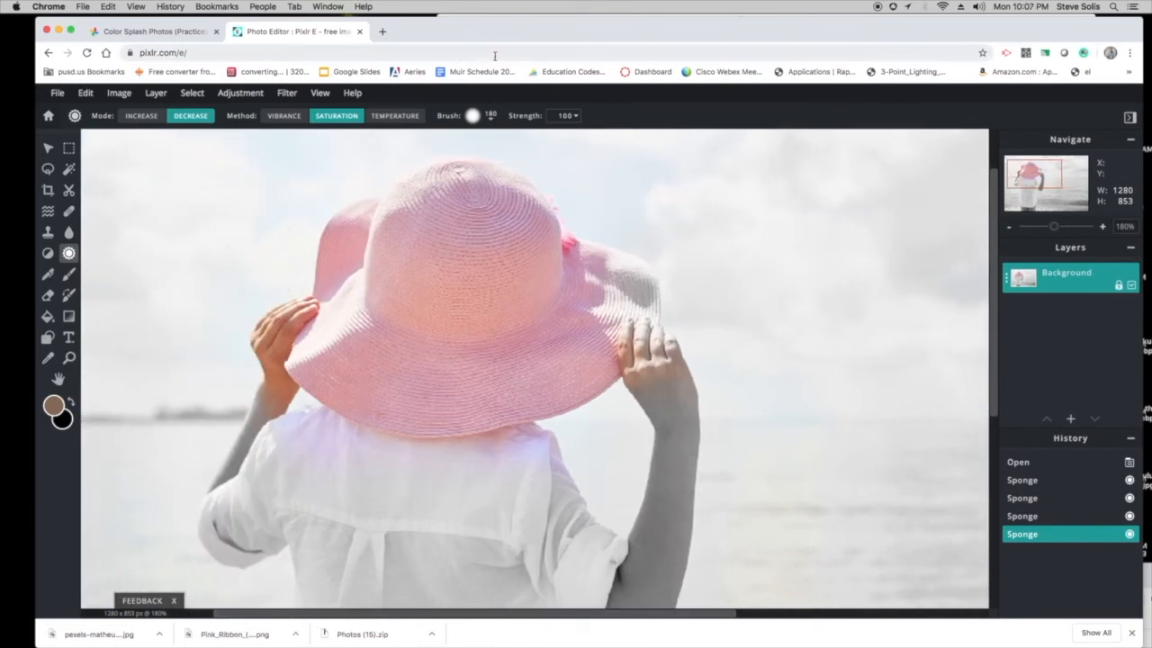
left_click(490, 121)
left_click_drag(498, 160, 482, 159)
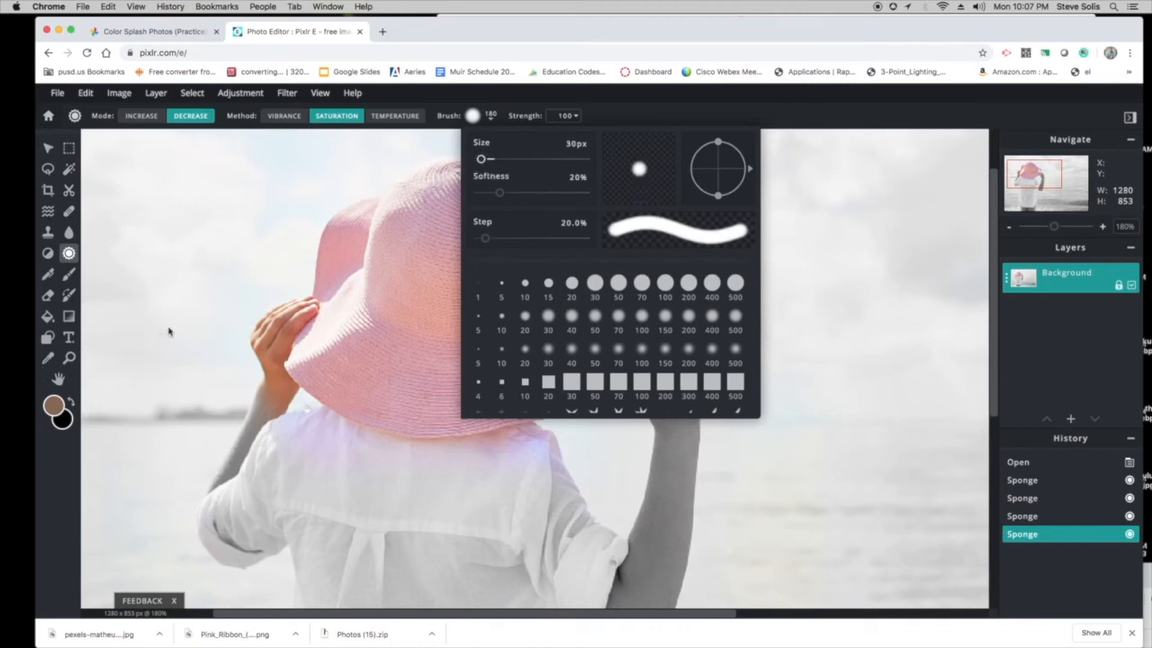
left_click(237, 320)
Step: Desaturate the fingers of both hands and the shirt area along the lower brim of the hat
mouse_move(258, 326)
left_mouse_down()
mouse_move(301, 307)
mouse_move(262, 367)
mouse_move(275, 401)
mouse_move(272, 339)
mouse_move(300, 306)
mouse_move(261, 327)
mouse_move(257, 347)
mouse_move(293, 309)
left_mouse_up()
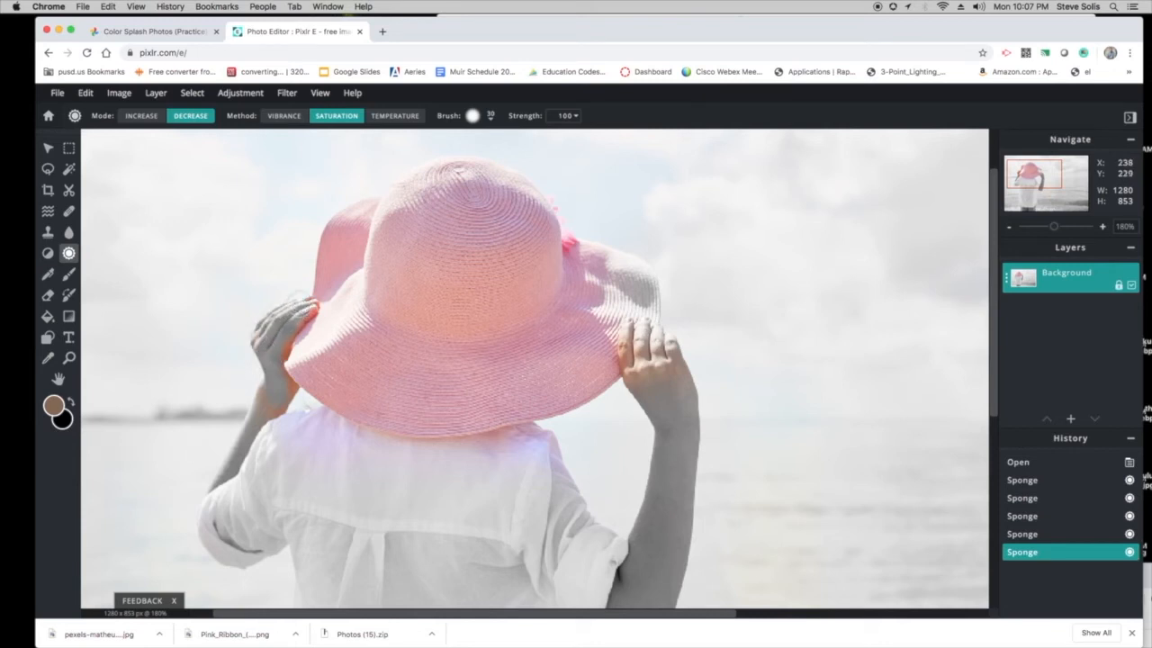
left_click(300, 304)
mouse_move(297, 320)
left_mouse_down()
mouse_move(259, 417)
mouse_move(264, 401)
mouse_move(282, 411)
mouse_move(283, 387)
mouse_move(329, 425)
mouse_move(419, 448)
mouse_move(556, 441)
mouse_move(554, 454)
mouse_move(446, 470)
mouse_move(306, 478)
mouse_move(272, 445)
mouse_move(267, 418)
mouse_move(334, 438)
left_mouse_up()
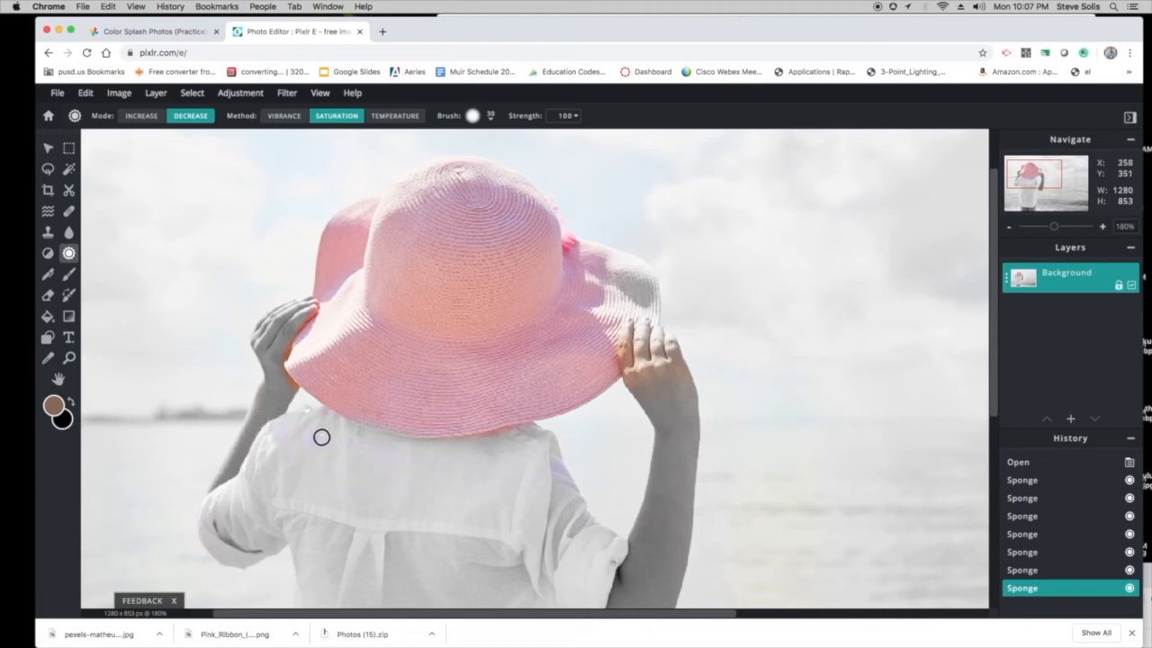
mouse_move(568, 466)
left_mouse_down()
mouse_move(526, 475)
mouse_move(509, 464)
mouse_move(444, 473)
mouse_move(312, 463)
mouse_move(298, 440)
mouse_move(317, 439)
mouse_move(284, 403)
left_mouse_up()
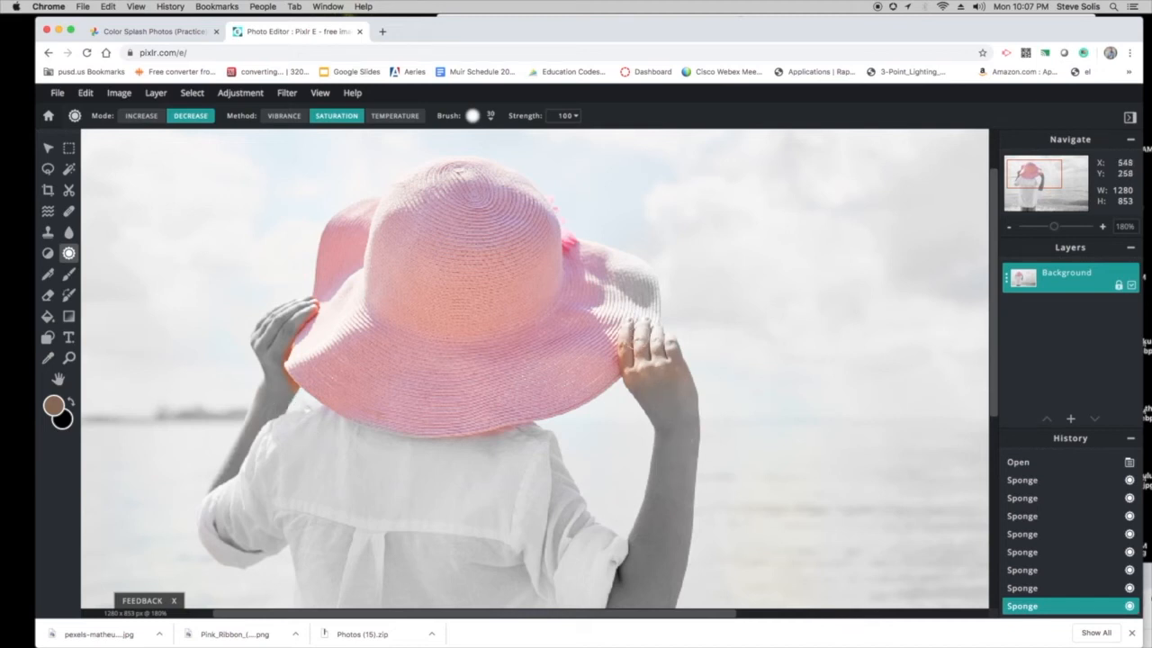
left_click_drag(652, 370, 640, 339)
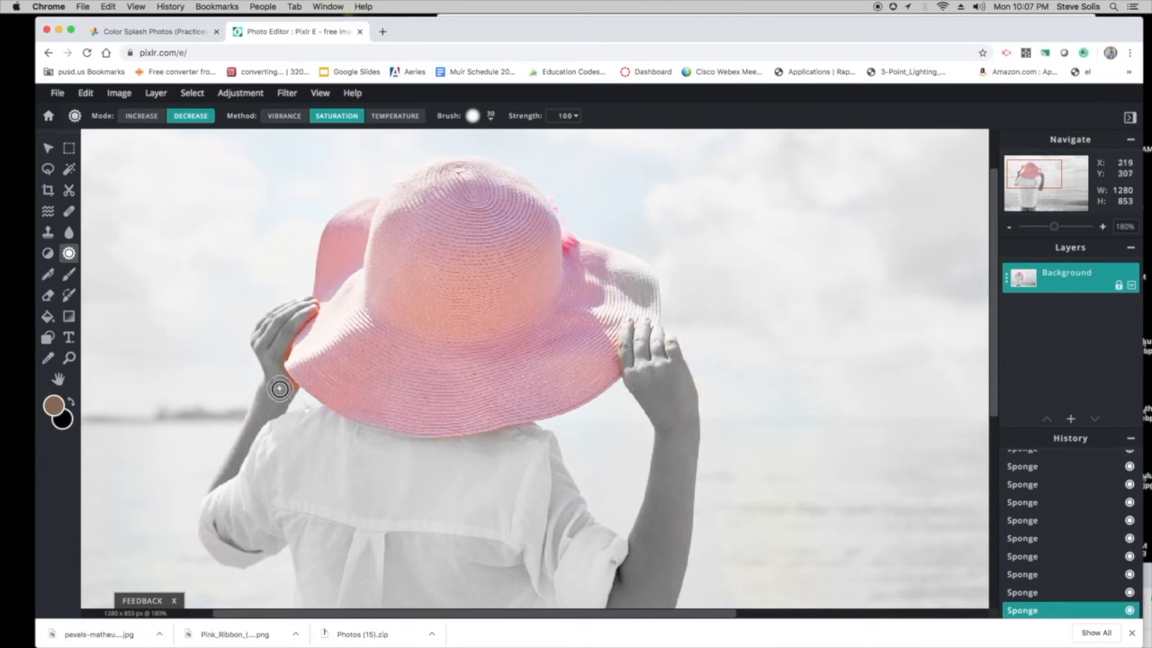
Step: Shrink the sponge brush further and desaturate the remaining skin colour where the fingers meet the hat brim
left_click_drag(1054, 227, 1062, 230)
left_click_drag(390, 614, 330, 613)
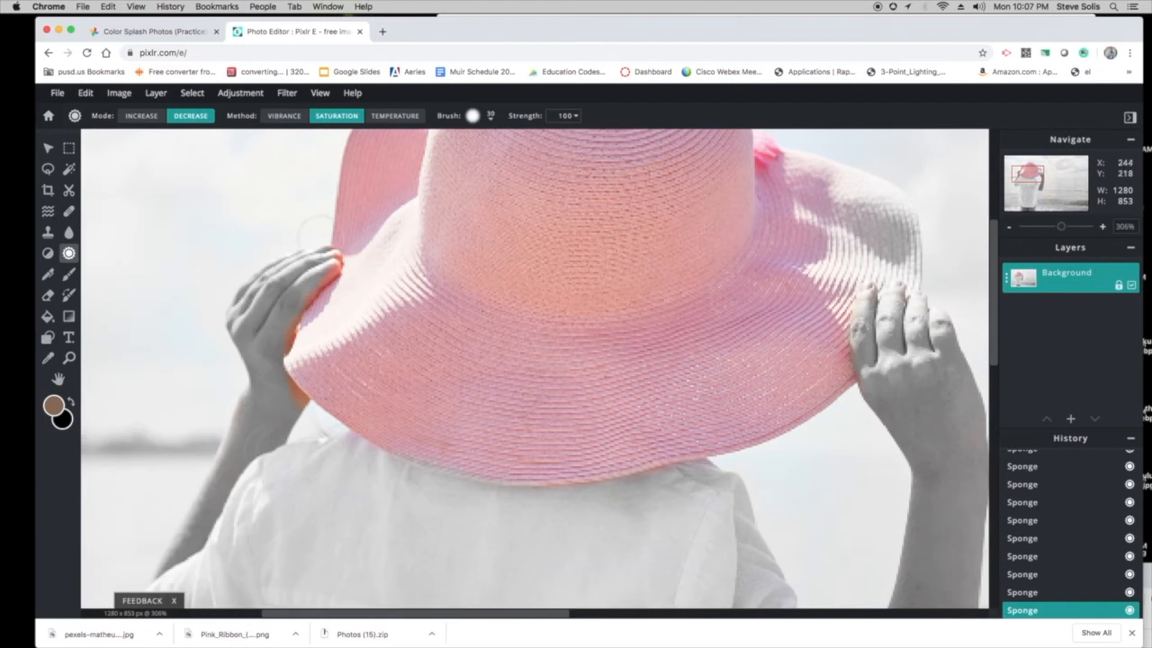
left_click(492, 119)
left_click_drag(485, 160, 480, 160)
mouse_move(295, 300)
left_mouse_down()
mouse_move(281, 330)
mouse_move(331, 266)
mouse_move(273, 352)
mouse_move(275, 381)
mouse_move(300, 410)
mouse_move(290, 310)
left_mouse_up()
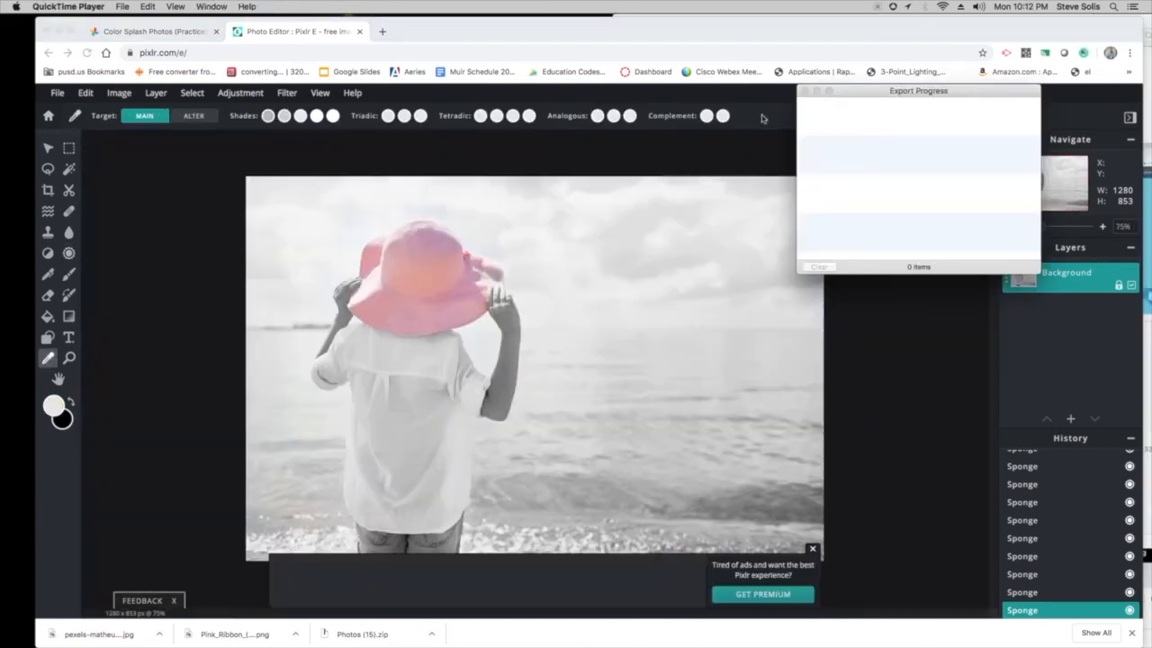
Step: Return to the Pixlr E window in Chrome, switch to the Arrange tool and examine the edges of the pink hat up close
left_click(747, 159)
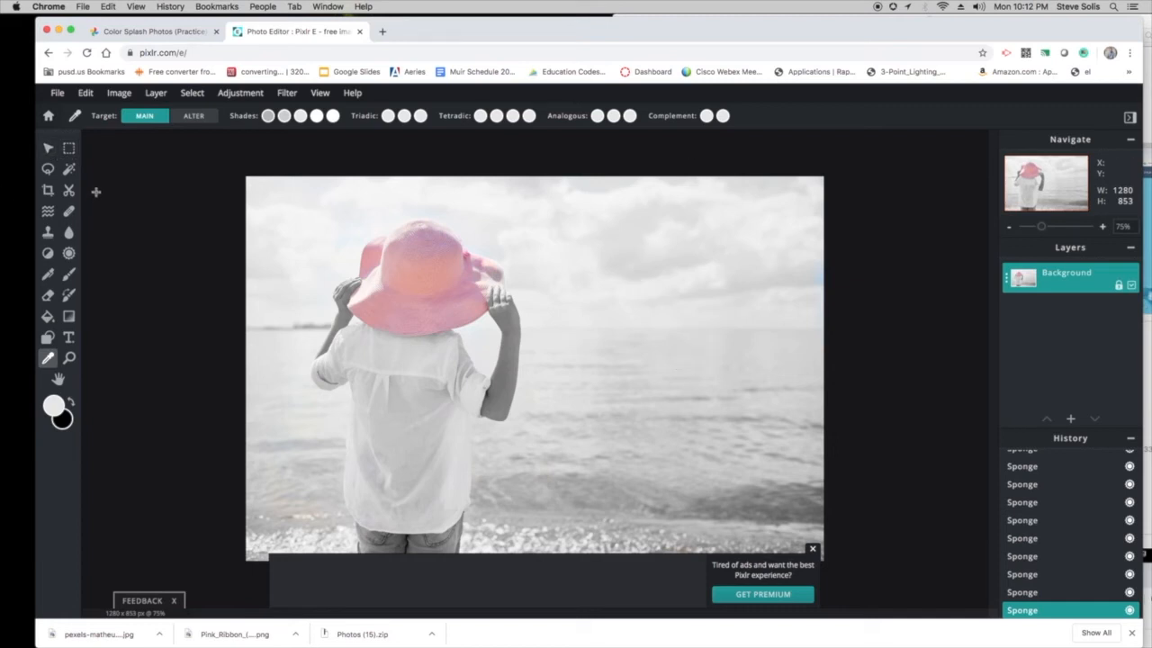
left_click(48, 150)
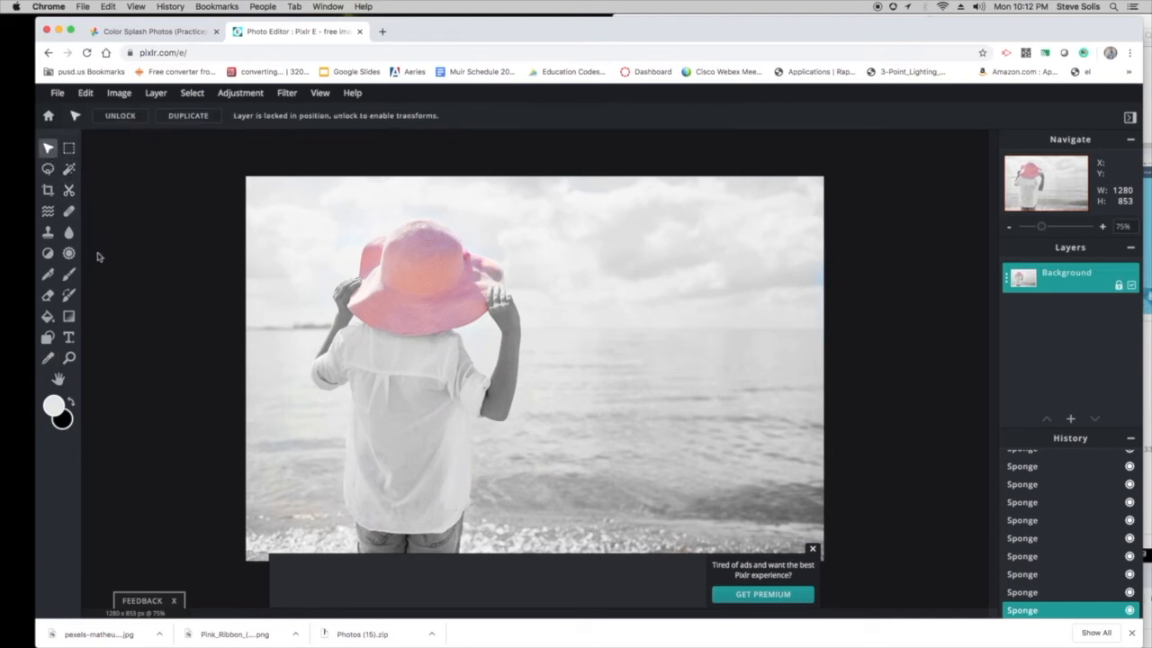
left_click_drag(1043, 232, 1055, 227)
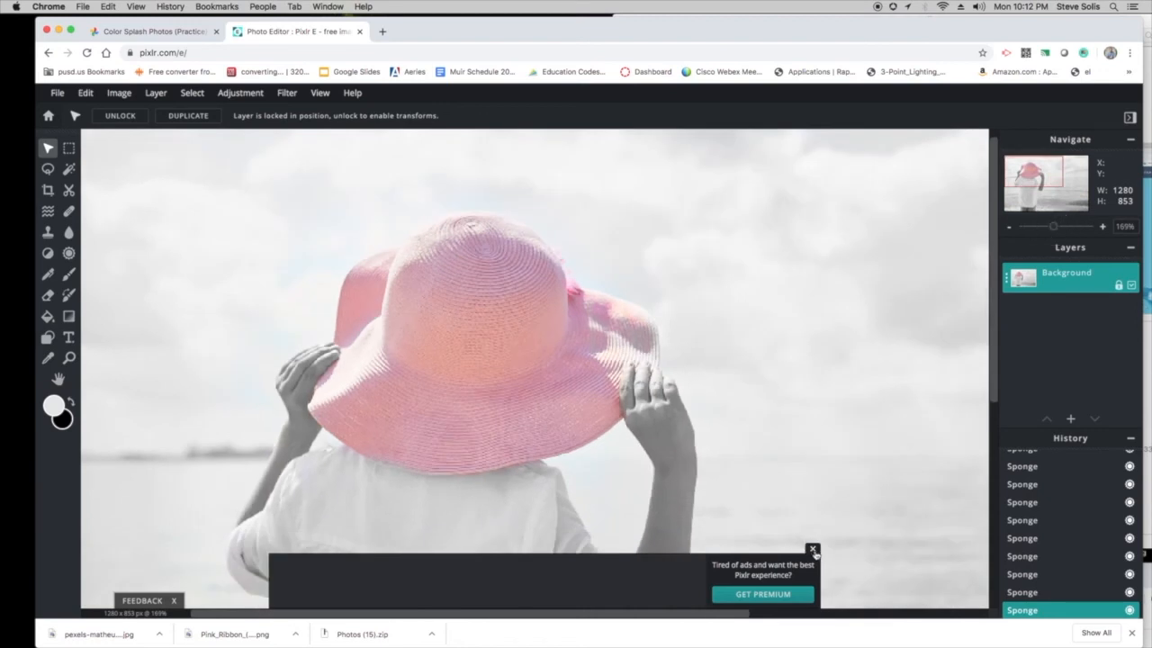
Step: Close the advertisement covering the photo and activate the Picker tool
left_click(813, 548)
mouse_move(994, 383)
left_mouse_down()
mouse_move(990, 525)
mouse_move(982, 385)
left_mouse_up()
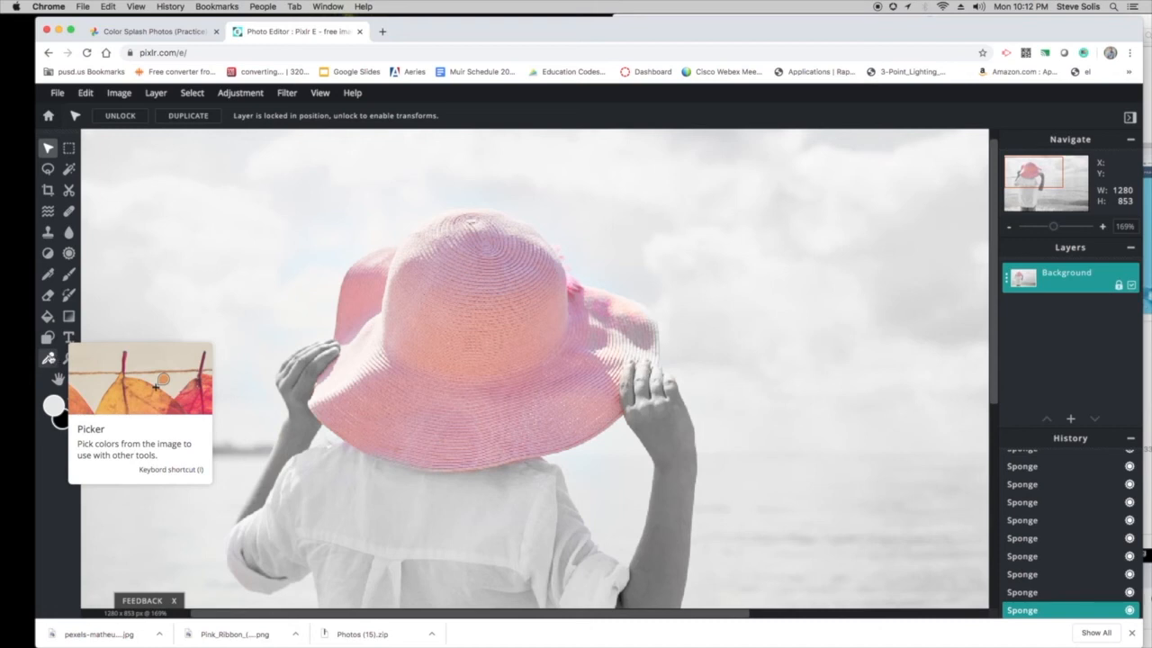
left_click(48, 358)
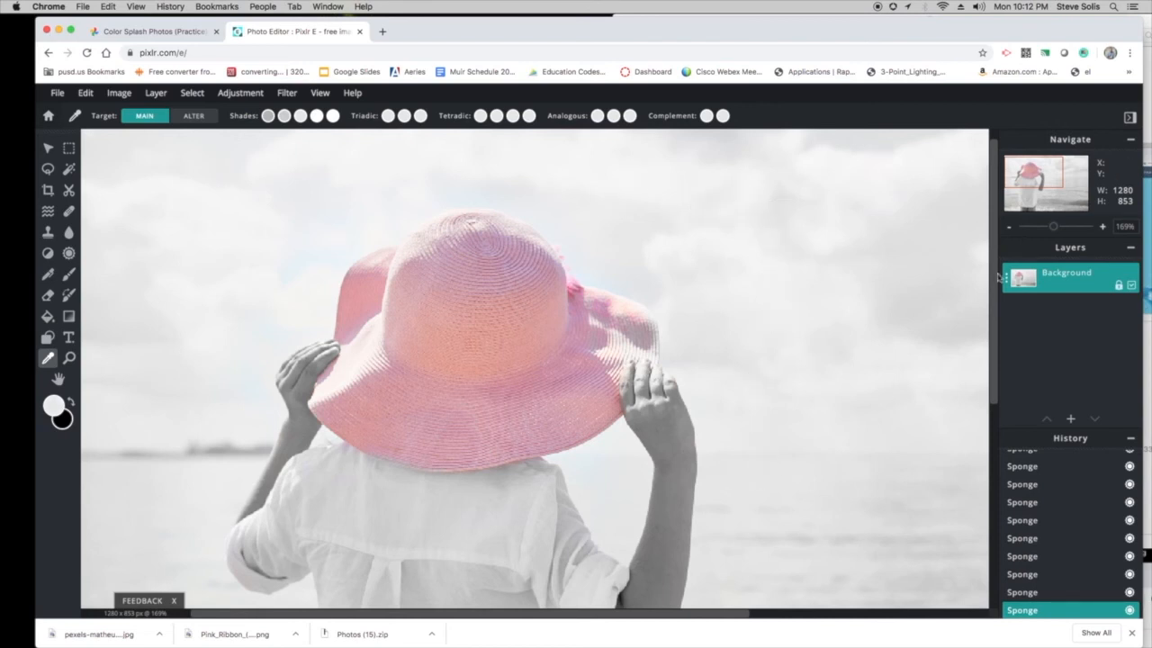
Step: Apply a Hue & saturation adjustment to the whole photo with hue -2 and saturation 15
left_click_drag(995, 280, 998, 309)
left_click_drag(1053, 228, 1044, 227)
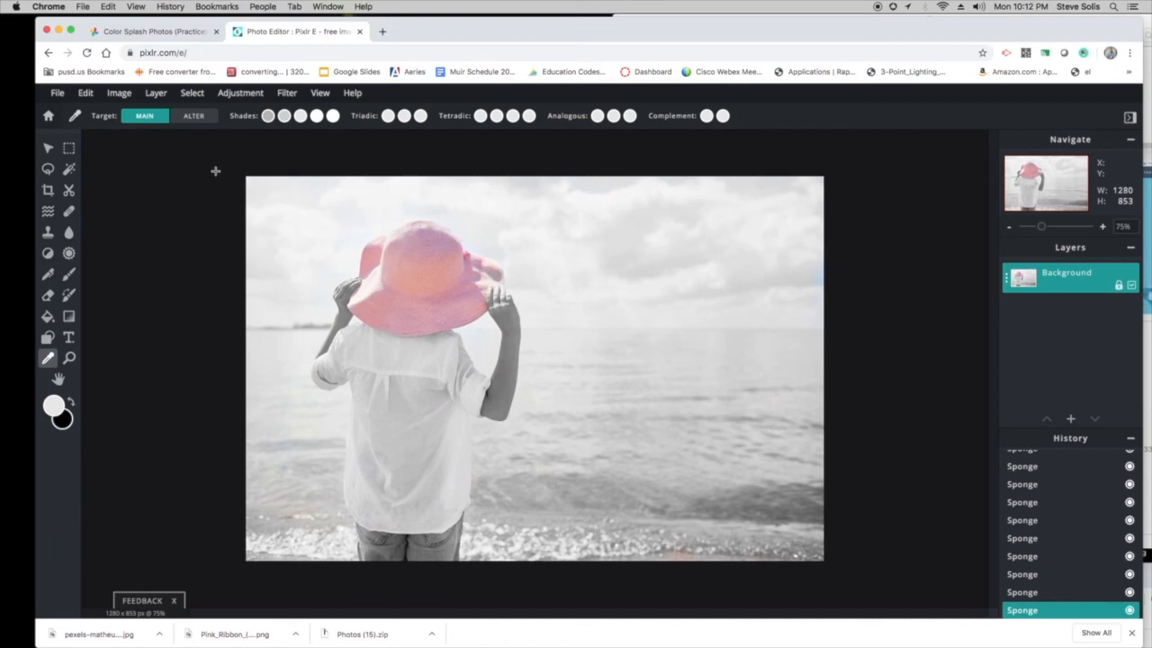
left_click(241, 93)
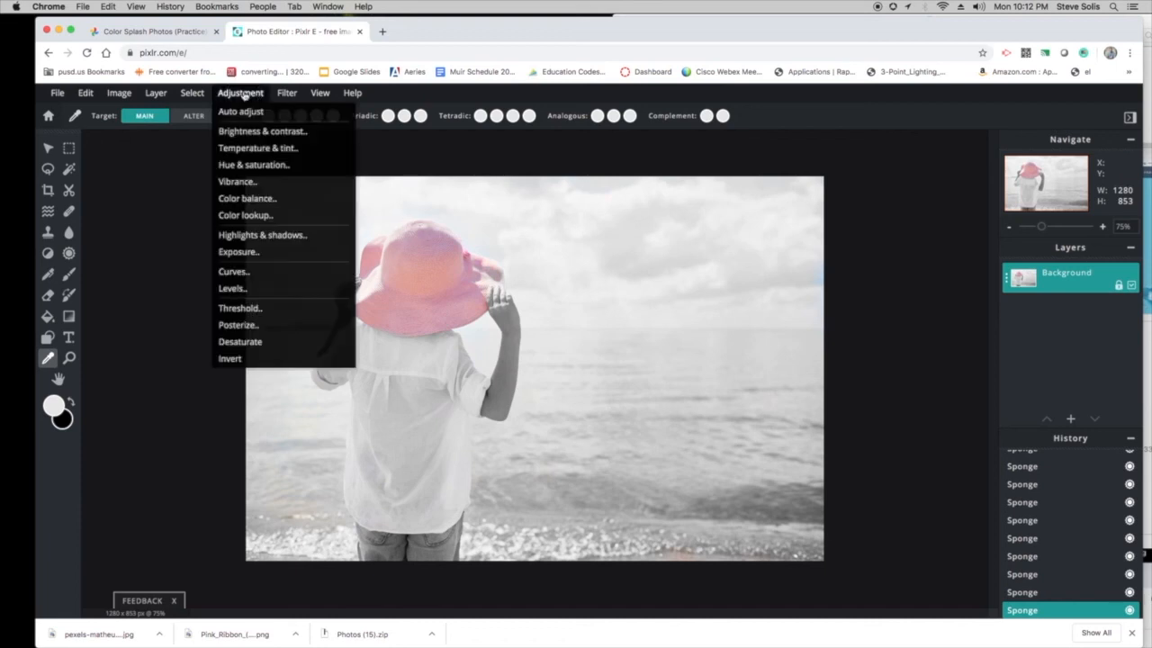
left_click(254, 166)
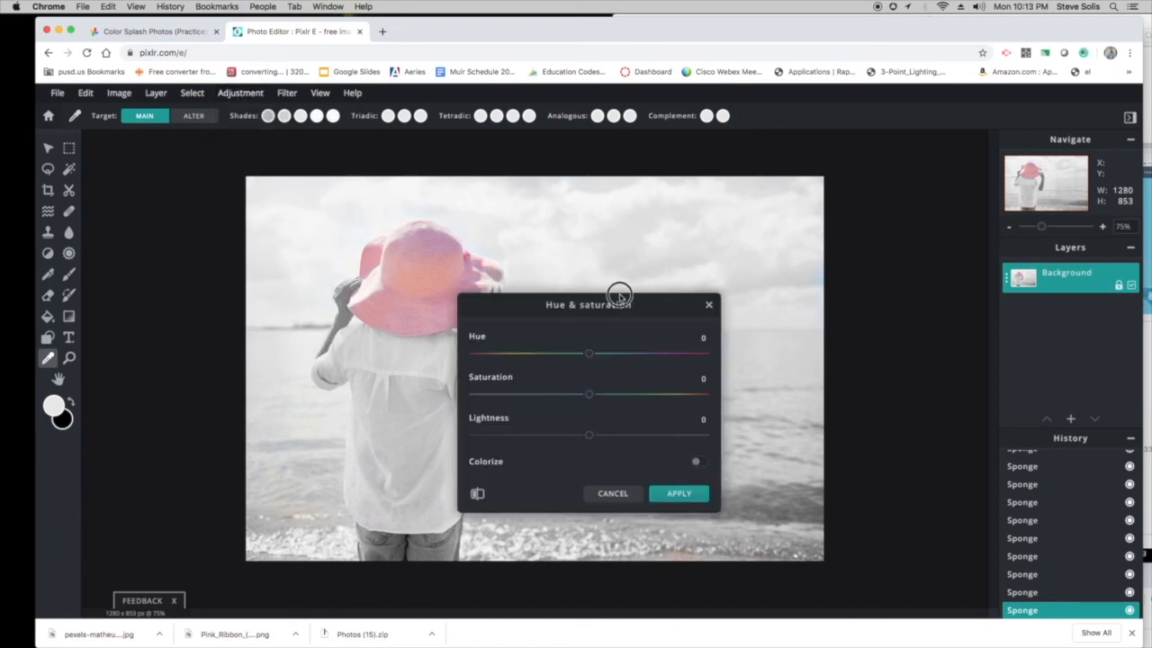
left_click_drag(617, 298, 807, 209)
mouse_move(812, 256)
left_mouse_down()
mouse_move(820, 250)
mouse_move(809, 248)
left_mouse_up()
mouse_move(812, 289)
left_mouse_down()
mouse_move(878, 292)
mouse_move(828, 289)
left_mouse_up()
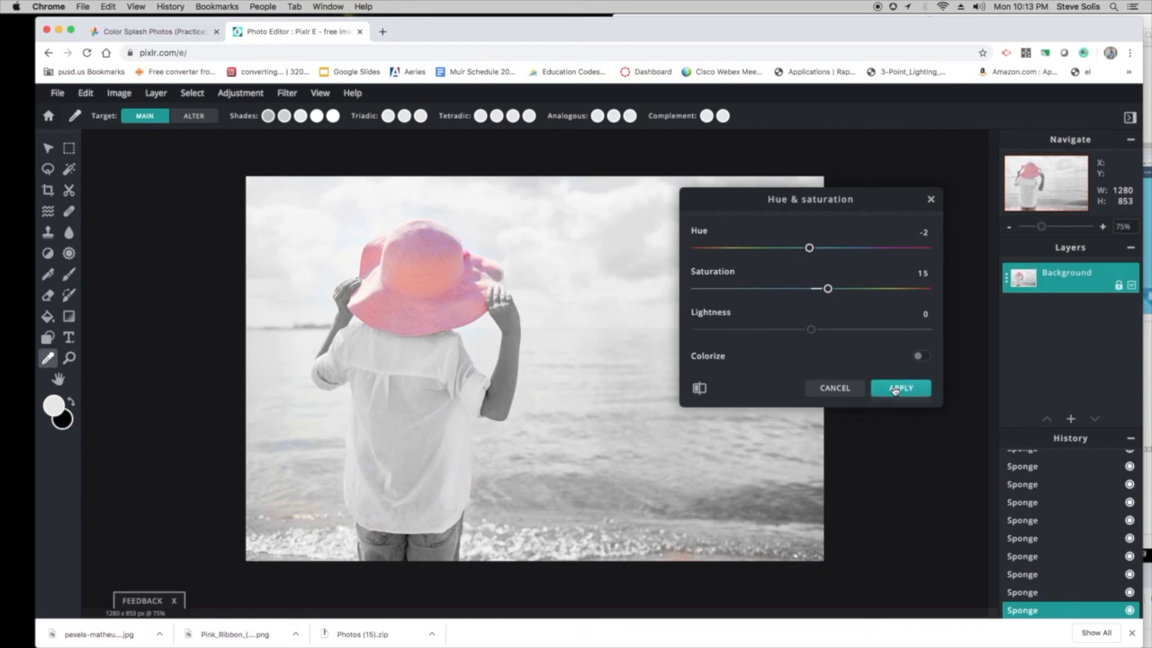
left_click(892, 387)
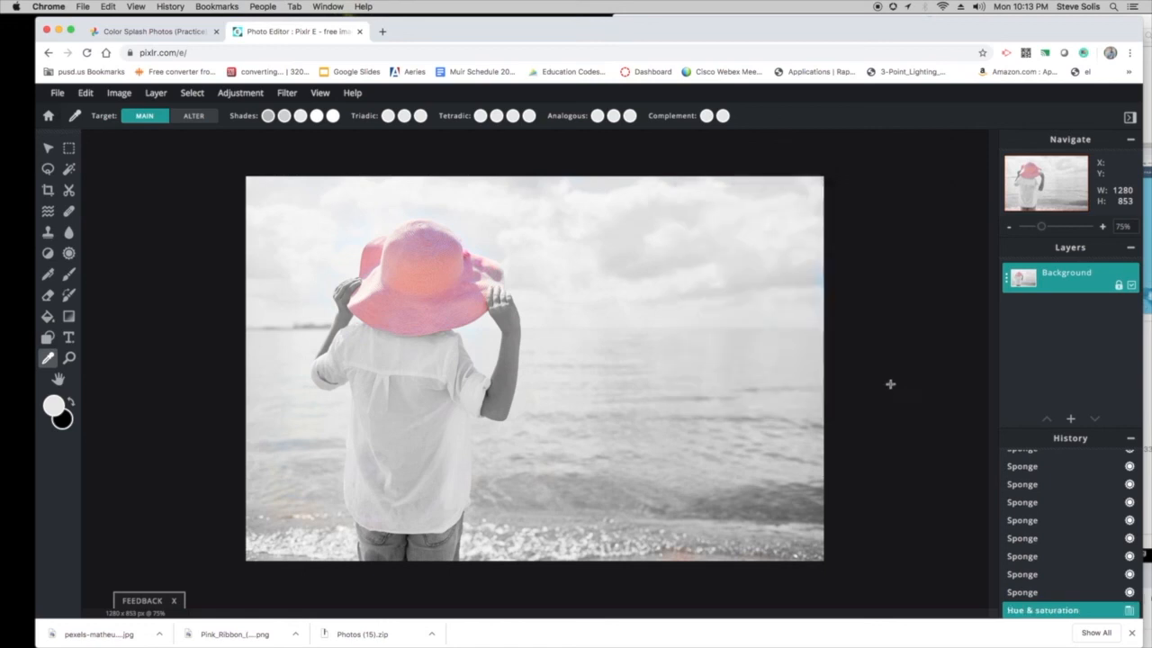
left_click(241, 94)
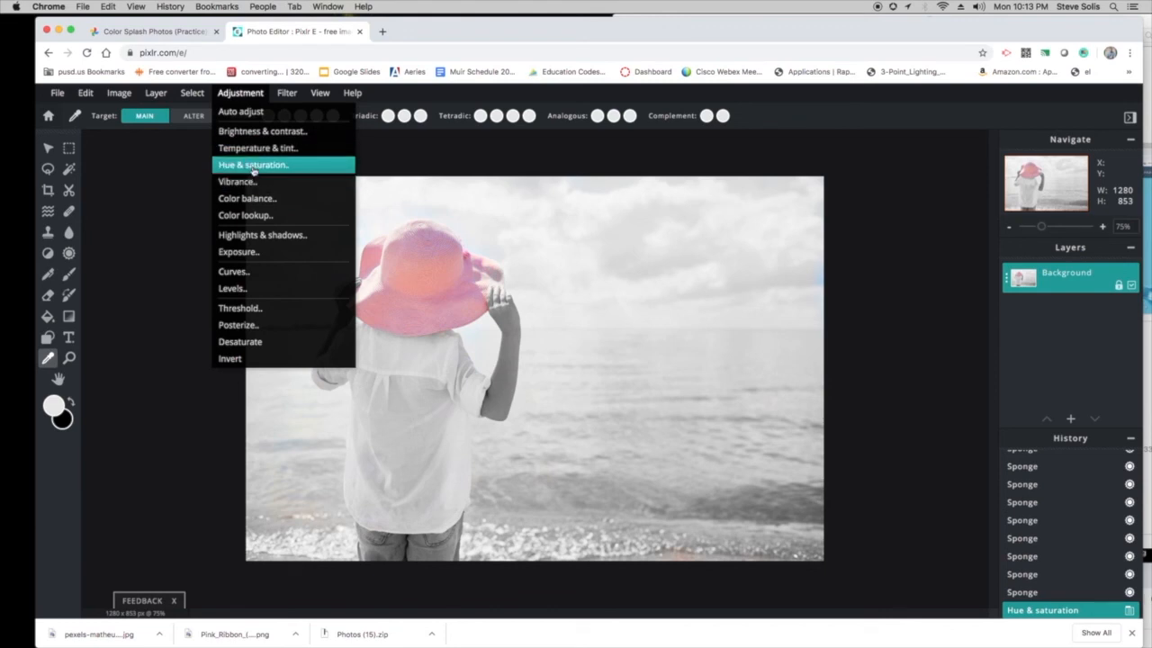
left_click(664, 139)
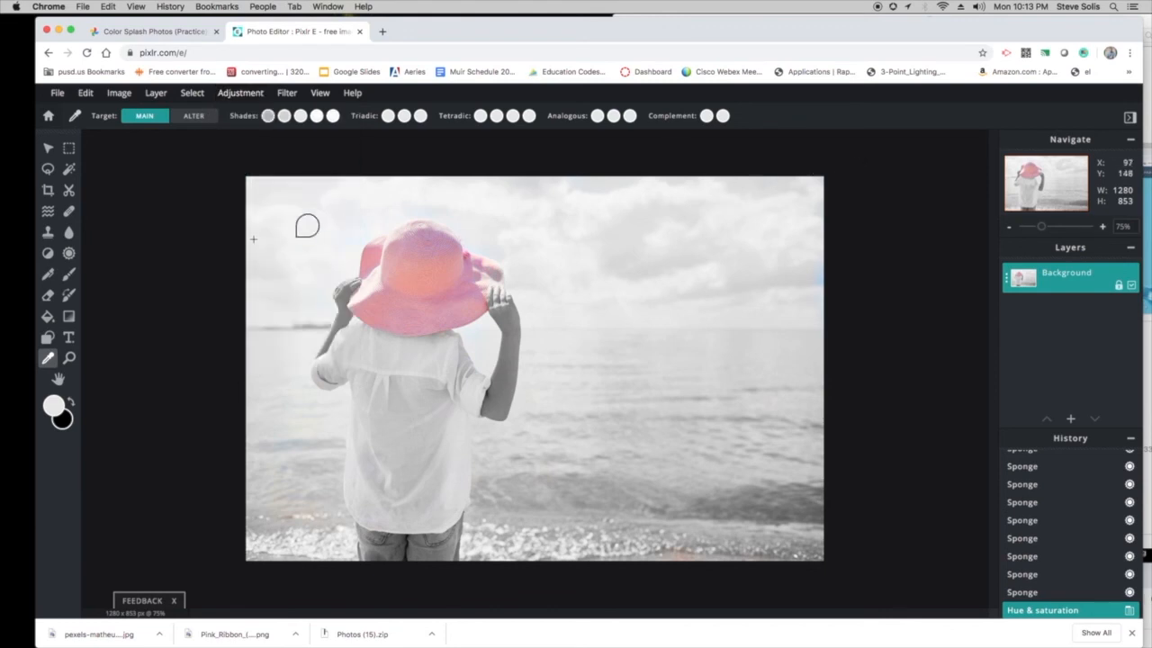
Step: Download the photo as a JPG named "MY COLOR SPLASH-" followed by the author's initial and surname, and close the save dialog
left_click(59, 94)
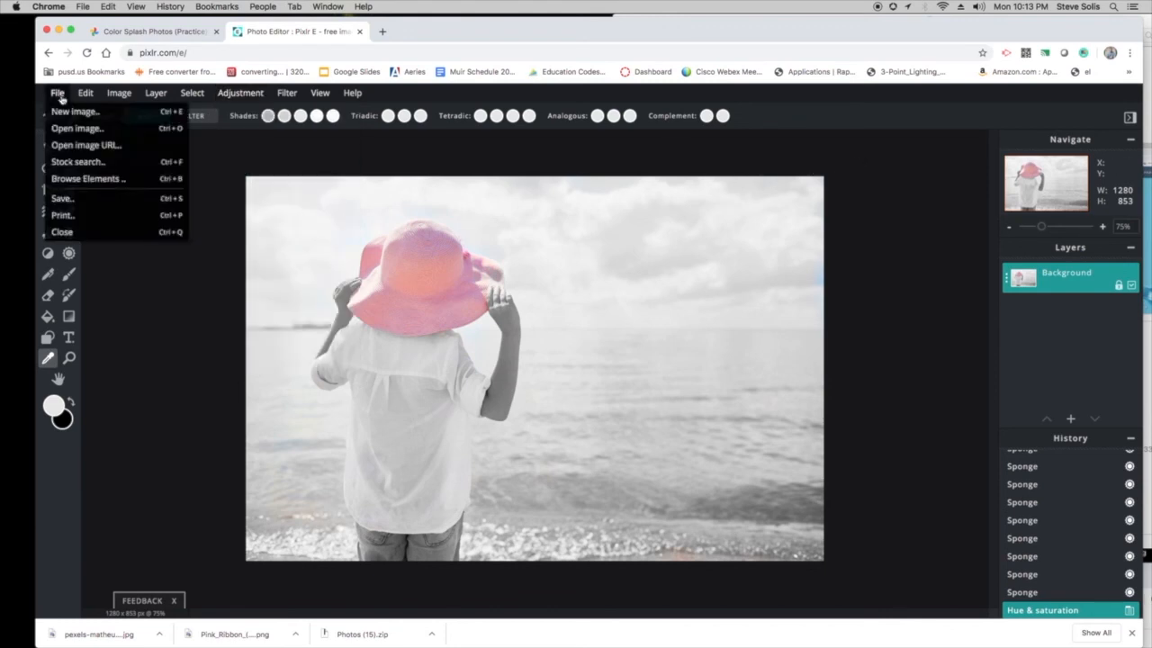
left_click(73, 206)
left_click(887, 216)
left_click_drag(896, 215, 761, 211)
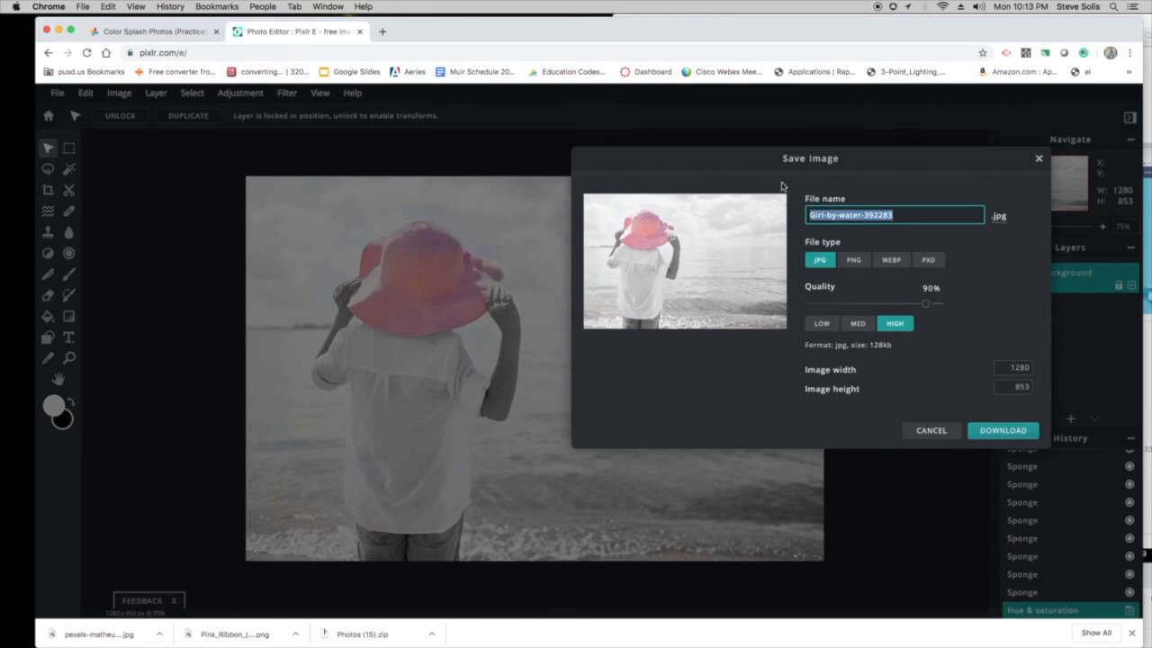
type("MY COLOR SPLASH- S. SOLIS")
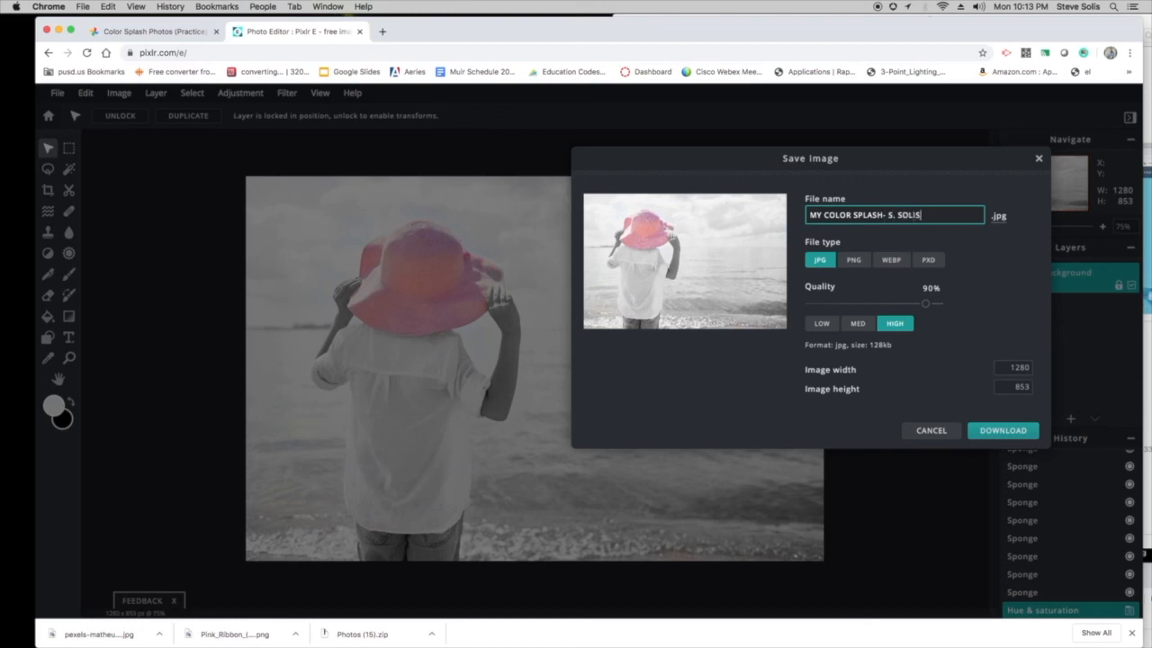
left_click(1016, 431)
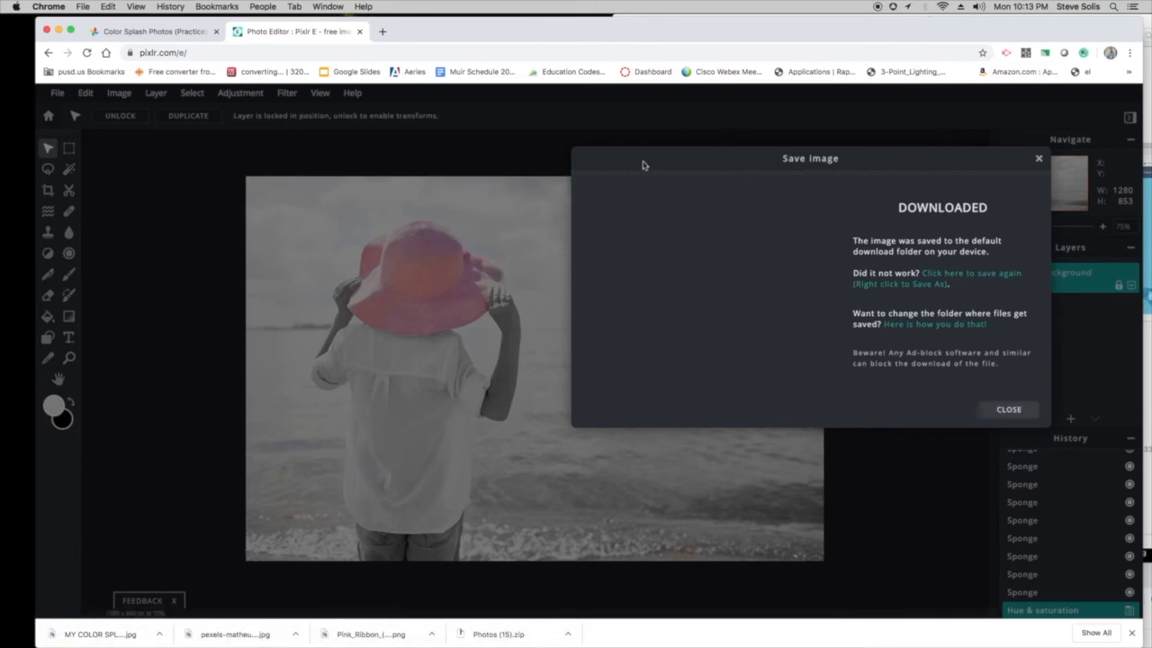
left_click_drag(638, 162, 363, 152)
left_click(728, 397)
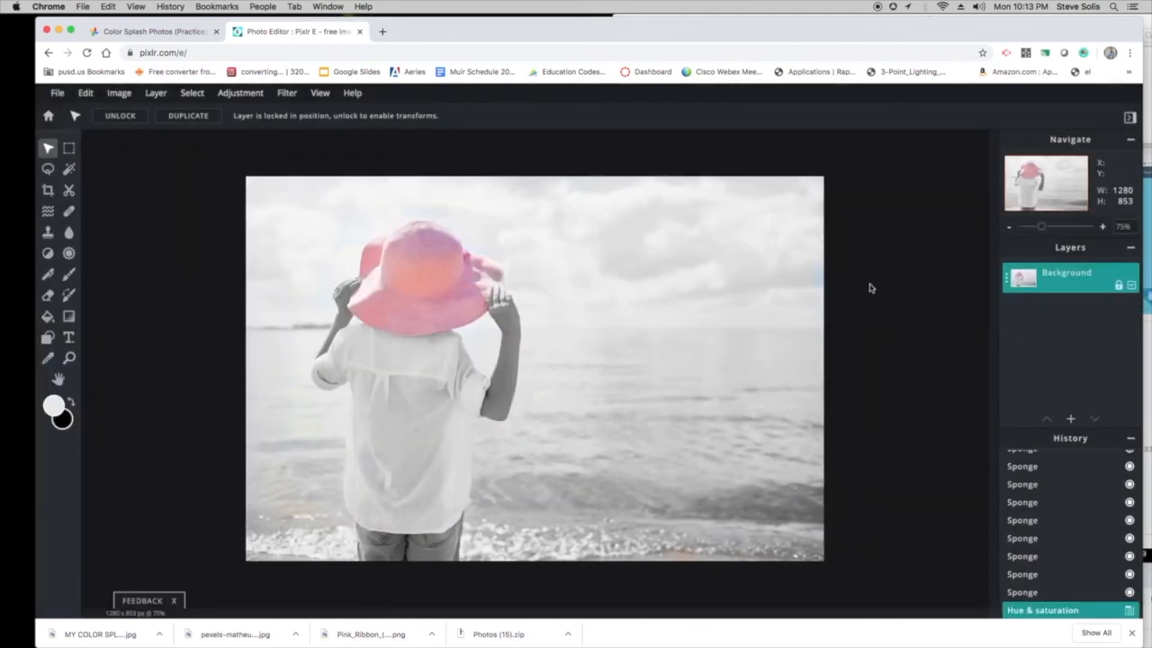